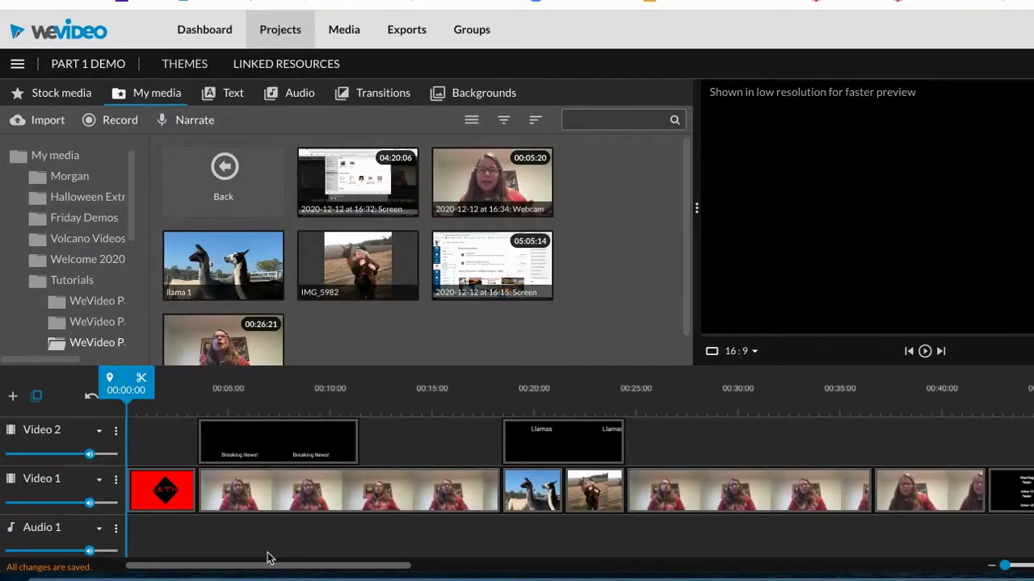
# Step: Inspect the opening title, the Llamas text and the end credits clips on the timeline
pyautogui.click(165, 492)
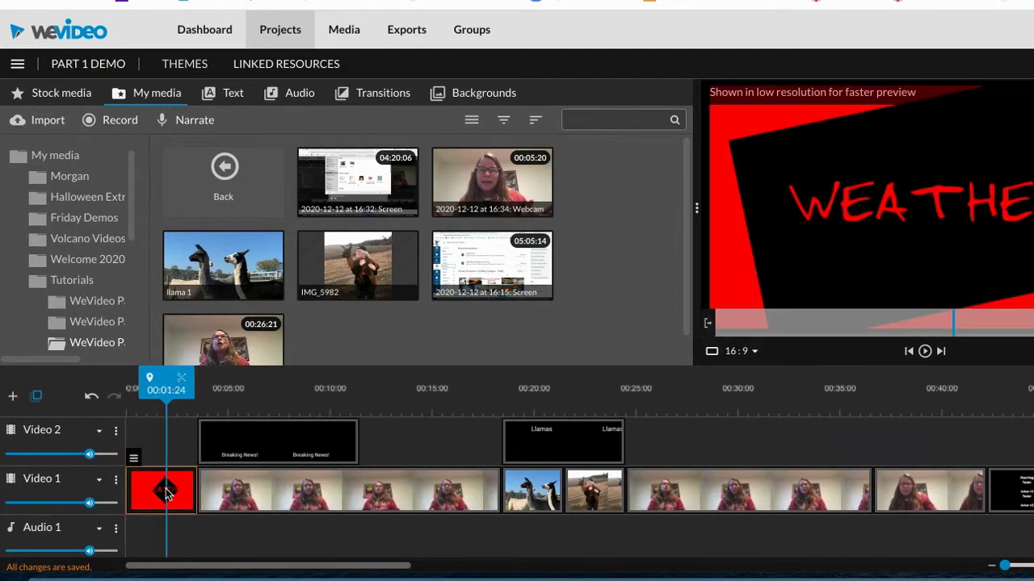
pyautogui.click(558, 439)
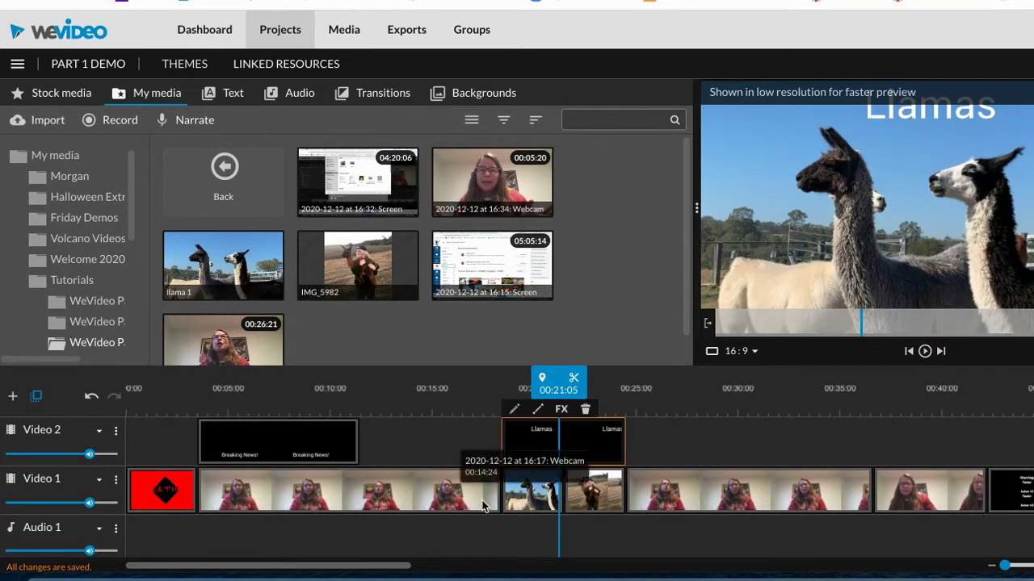
pyautogui.click(1026, 488)
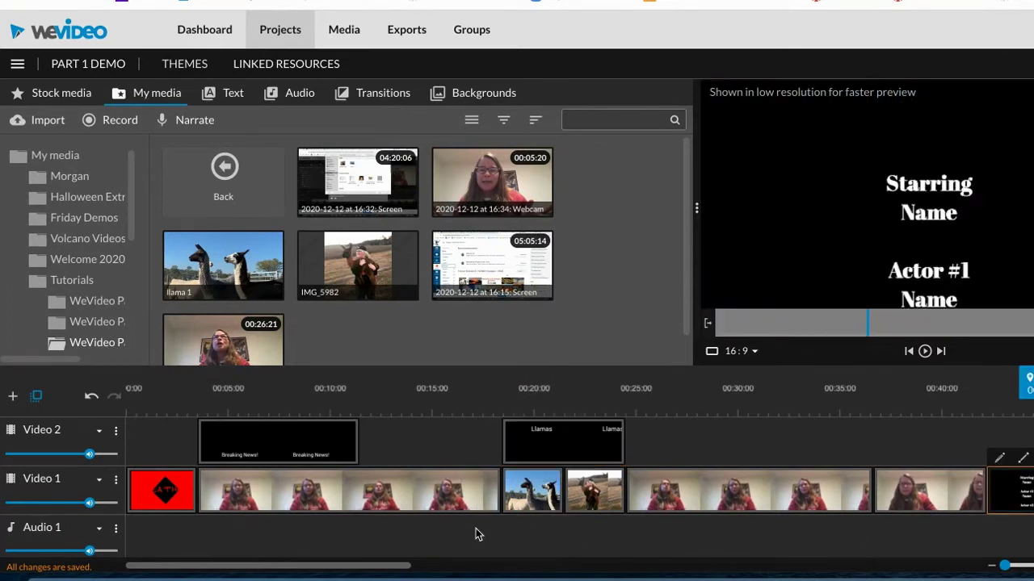
pyautogui.click(163, 491)
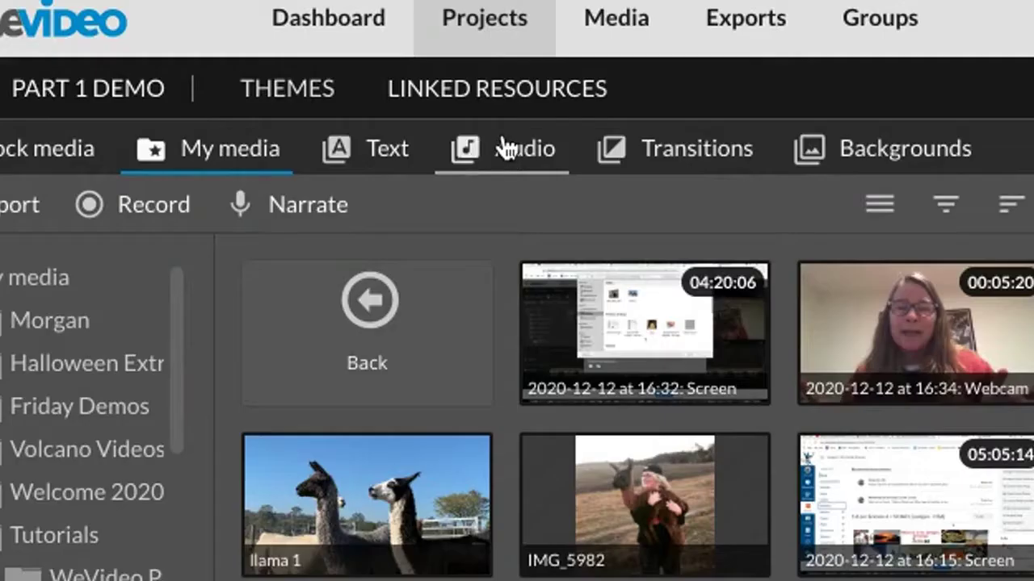
# Step: Browse the audio library's Free Music and Sound Effects, and open the Energetic folder of Premium Music
pyautogui.click(290, 93)
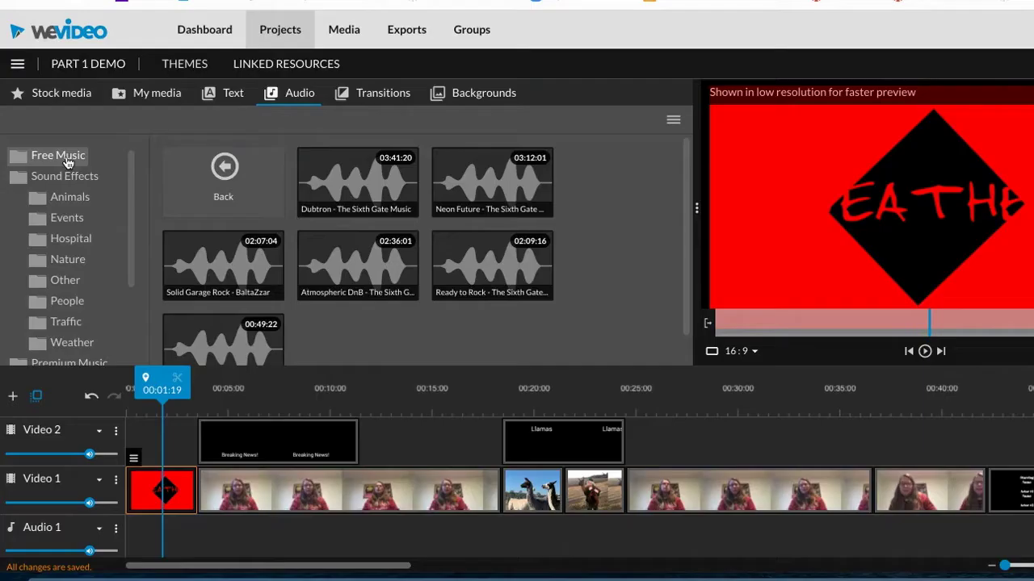
pyautogui.click(61, 155)
pyautogui.click(70, 177)
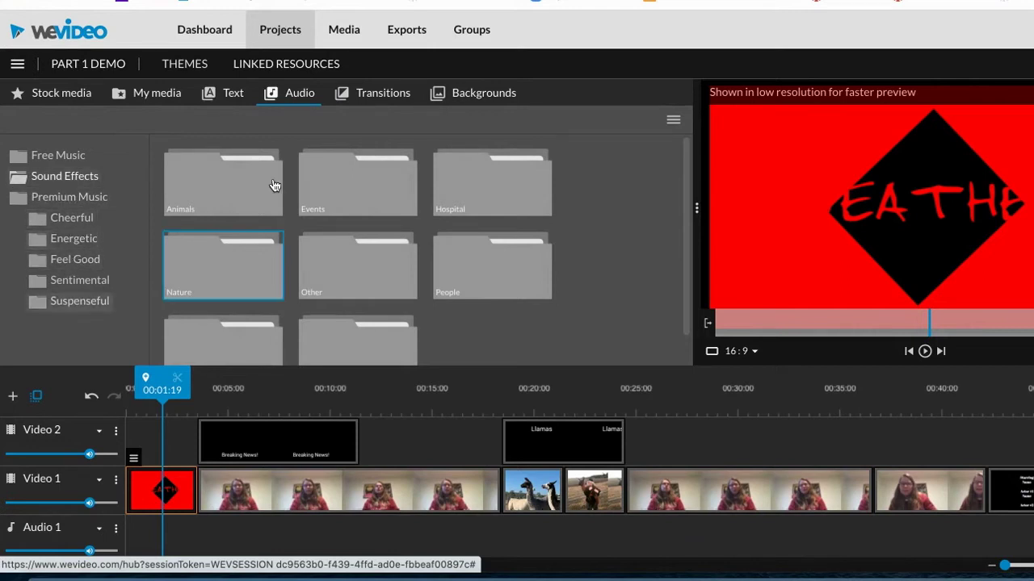
pyautogui.click(87, 238)
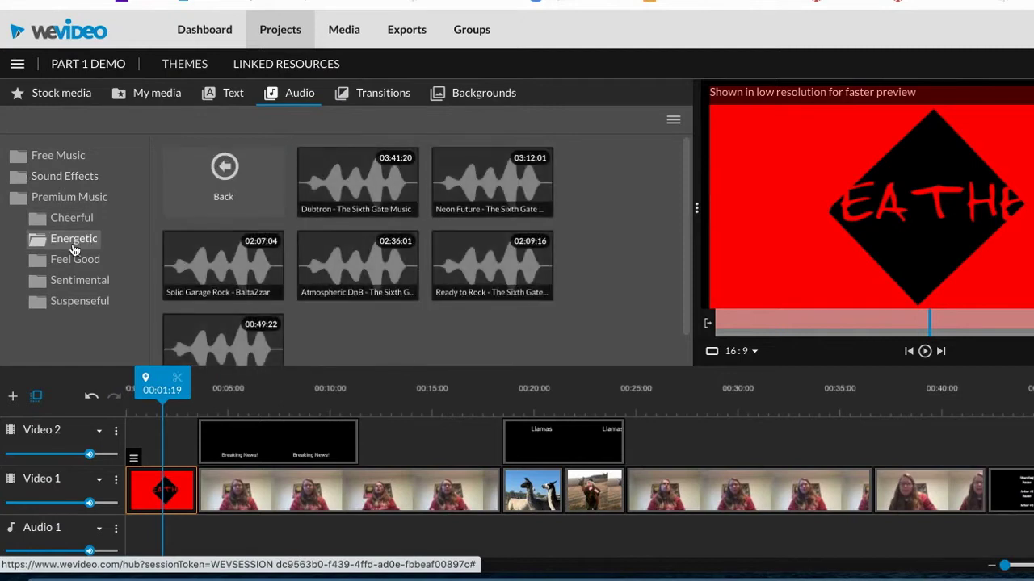
# Step: Preview the Dubtron, Neon Future, Solid Garage Rock and 00:49:22 tracks in the Energetic folder
pyautogui.click(374, 181)
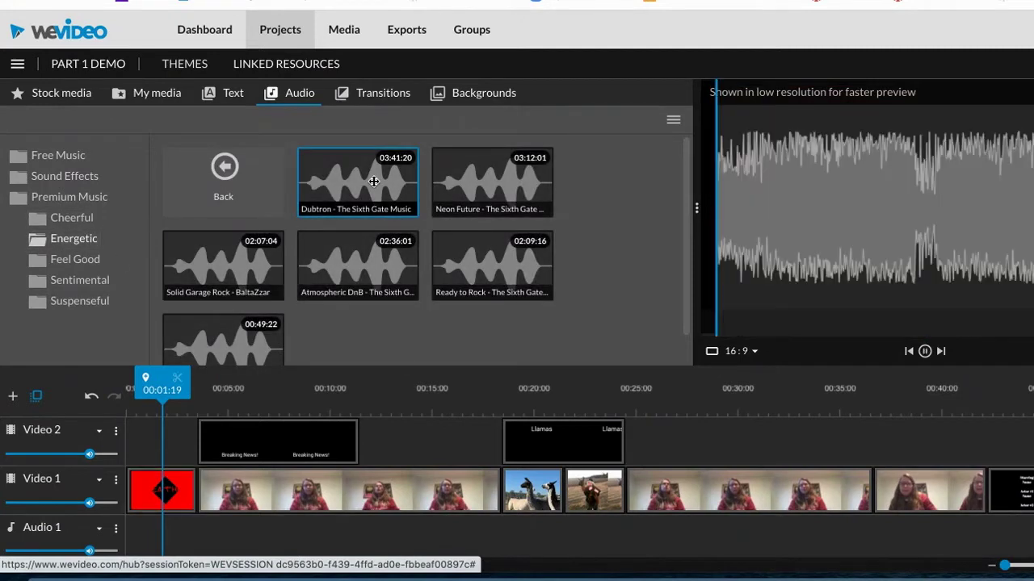
pyautogui.click(471, 194)
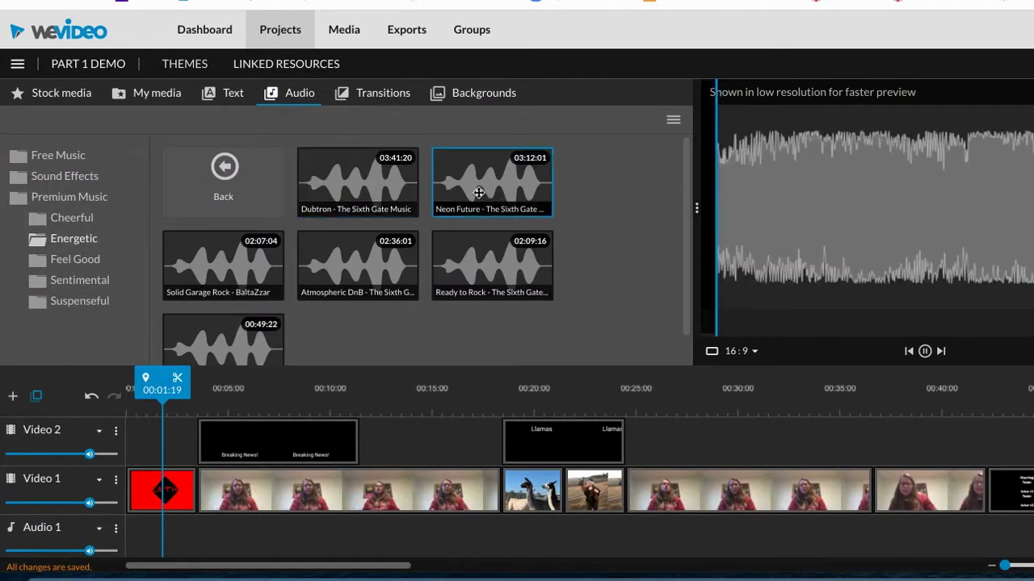
pyautogui.click(246, 272)
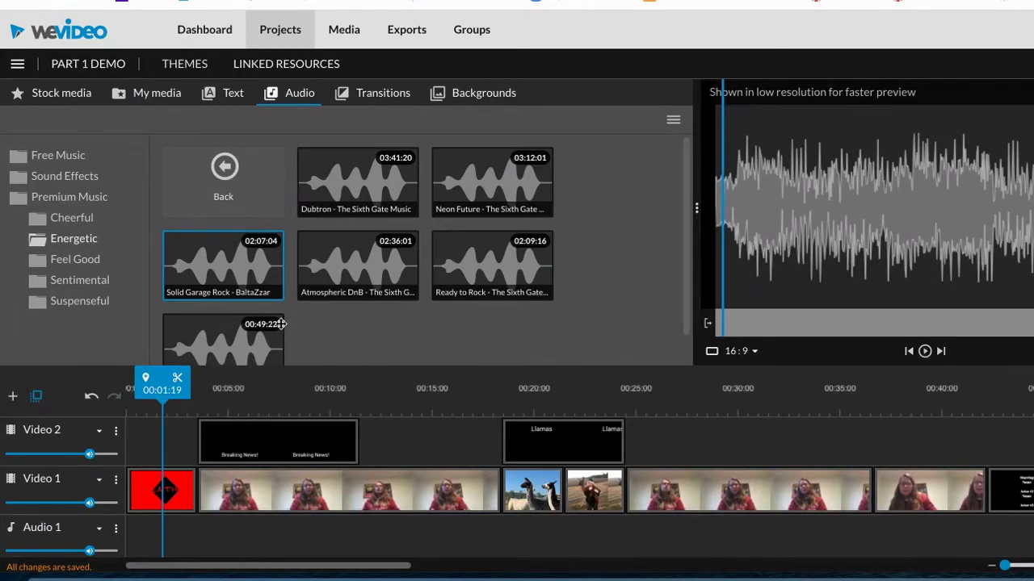
pyautogui.click(239, 340)
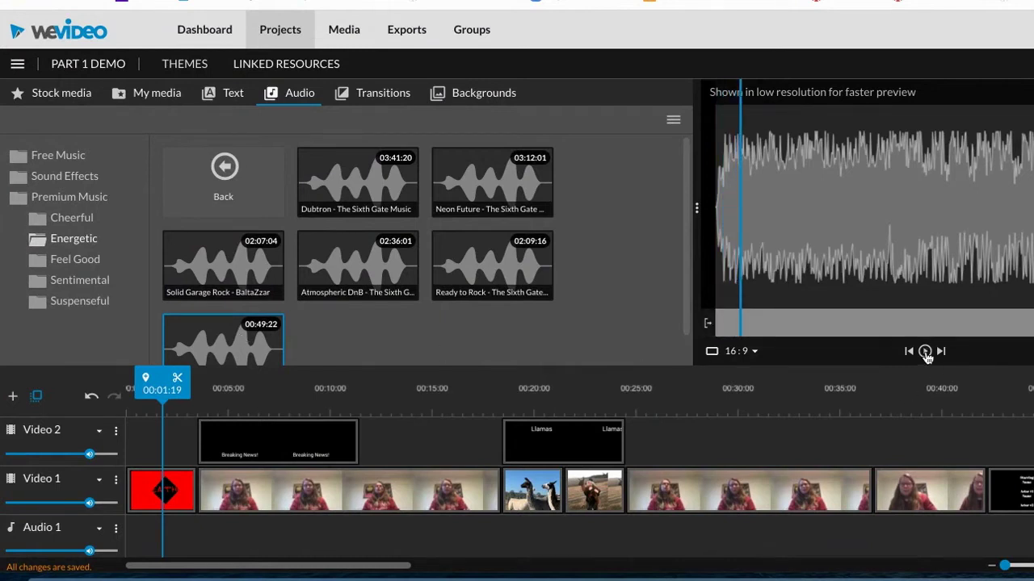
# Step: Place the 00:49:22 Energetic track at the start of Audio 1 and play it back under the video
pyautogui.moveTo(223, 348); pyautogui.dragTo(153, 537)
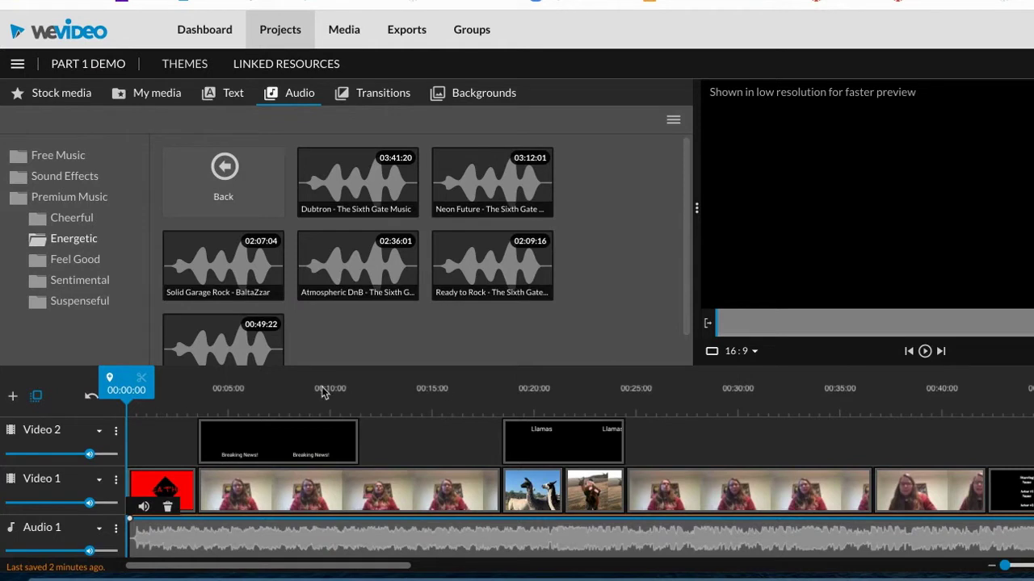
pyautogui.moveTo(120, 381); pyautogui.dragTo(220, 381)
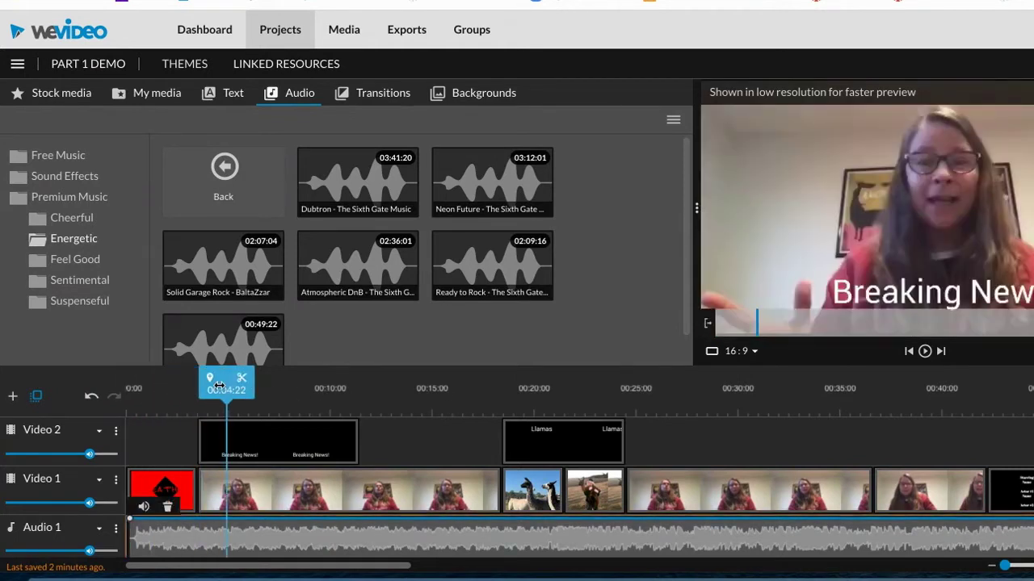
pyautogui.click(925, 352)
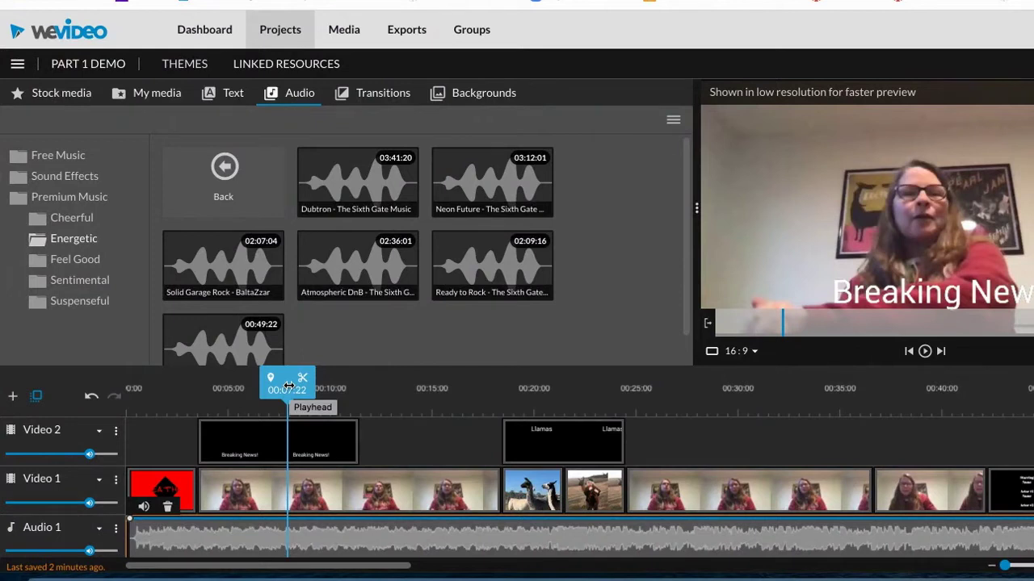
# Step: Split the Audio 1 music at 00:03:11, where the title clip ends, and delete the part after the cut
pyautogui.moveTo(290, 380); pyautogui.dragTo(199, 380)
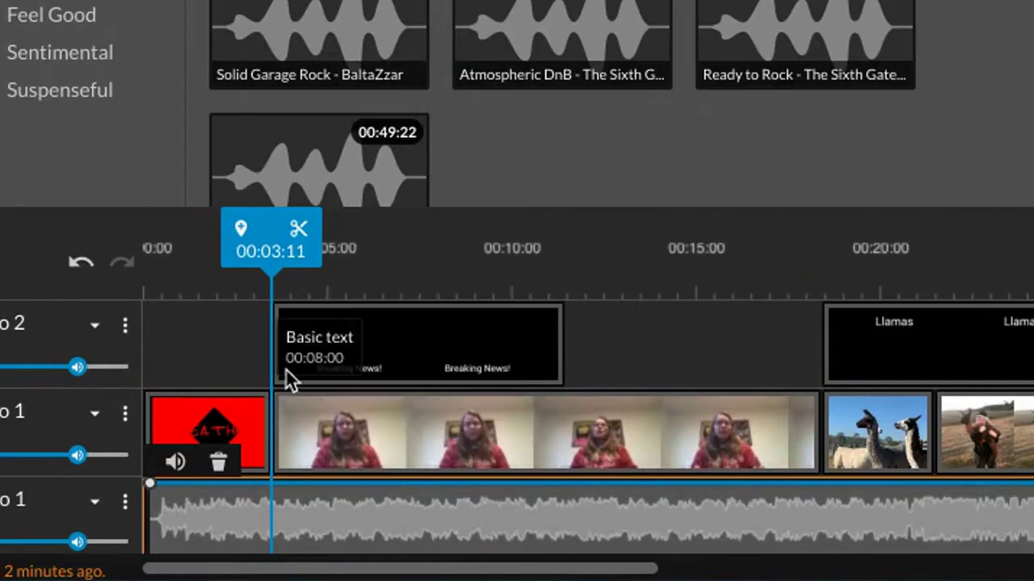
pyautogui.click(300, 232)
pyautogui.click(327, 523)
pyautogui.moveTo(327, 523); pyautogui.dragTo(423, 531)
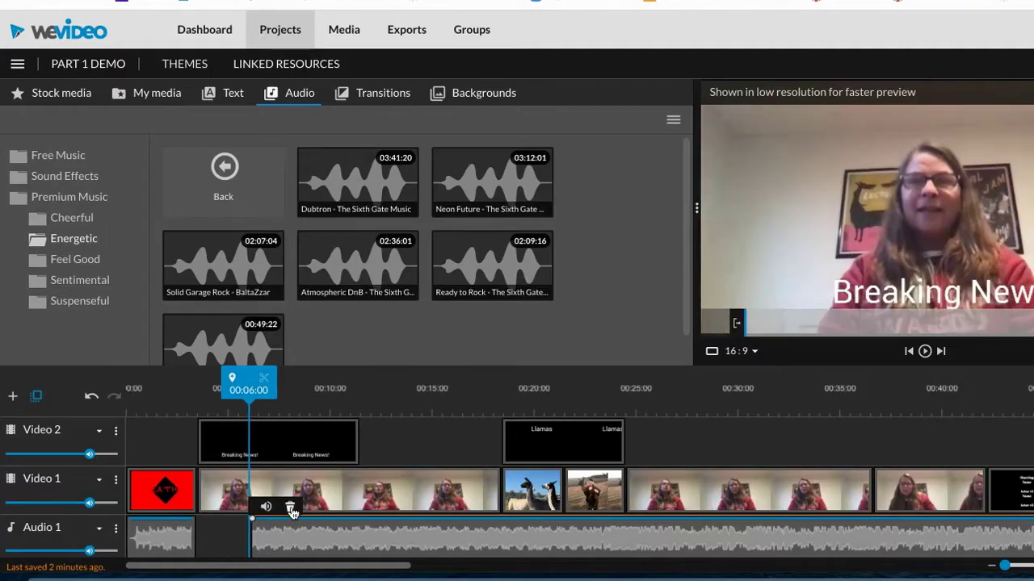
pyautogui.moveTo(292, 547); pyautogui.dragTo(704, 214)
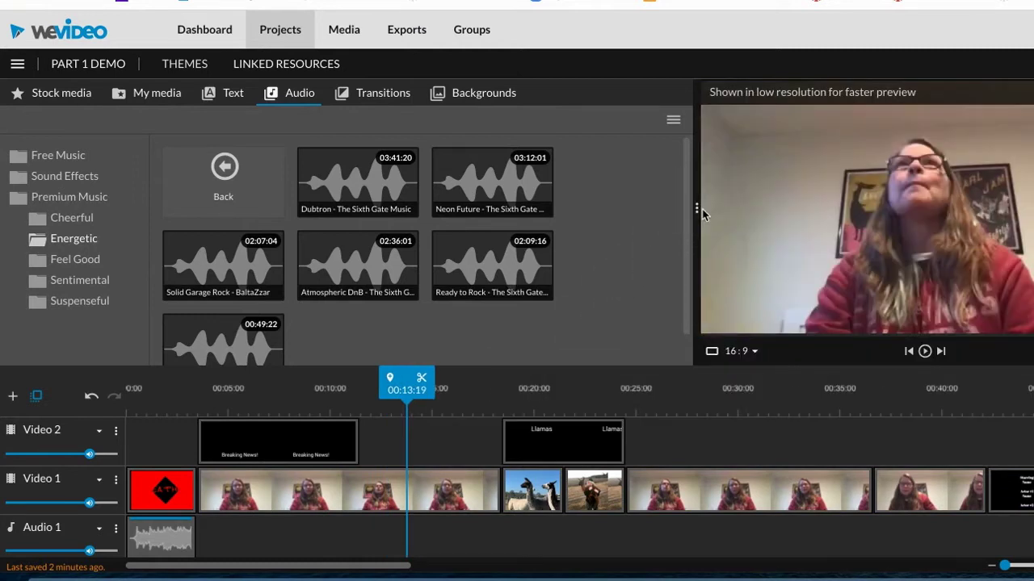
# Step: Play the timeline from the title clip into the webcam clip to check how the shortened music ends
pyautogui.moveTo(403, 428); pyautogui.dragTo(158, 426)
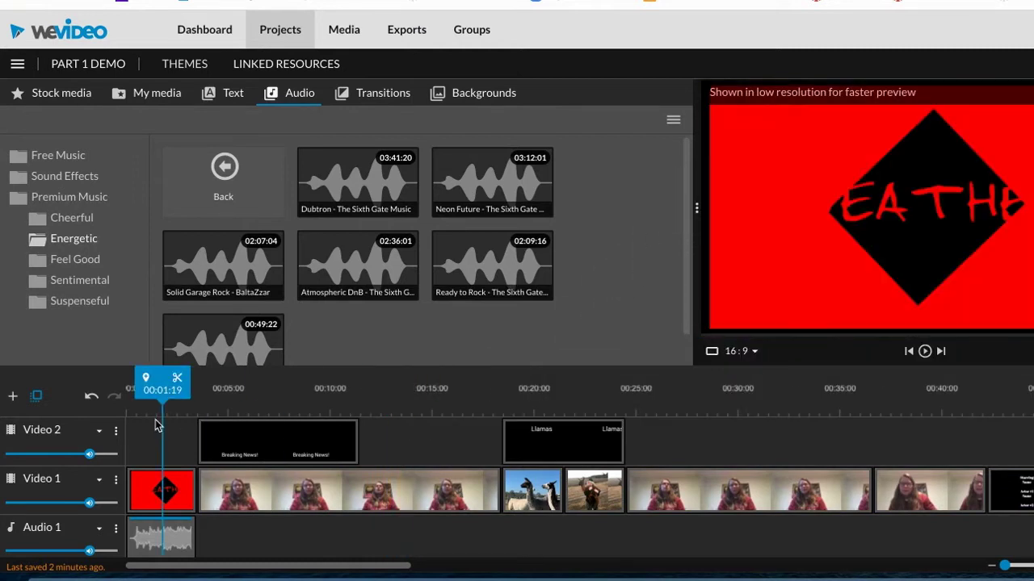
pyautogui.click(925, 353)
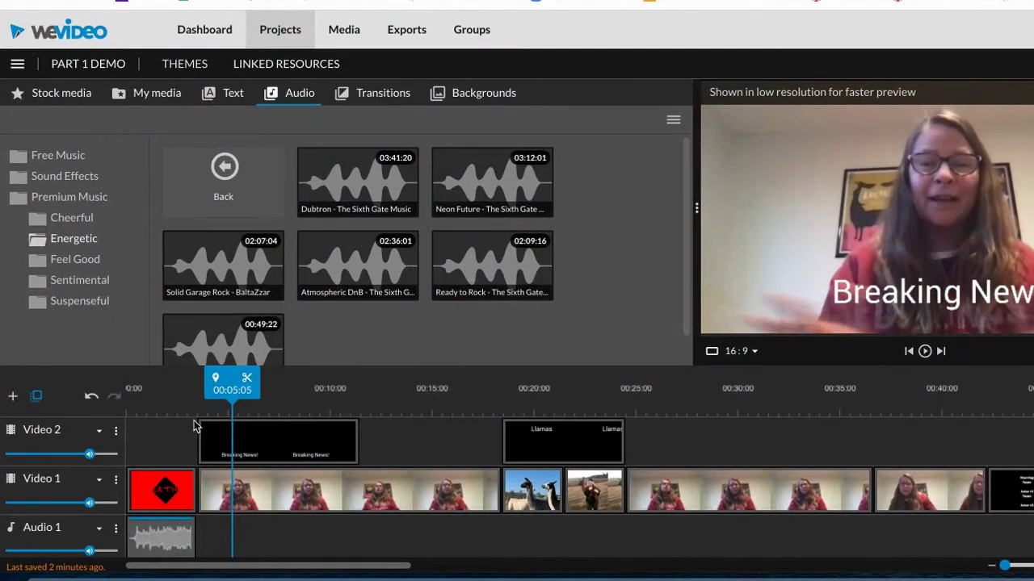
pyautogui.moveTo(233, 380); pyautogui.dragTo(424, 380)
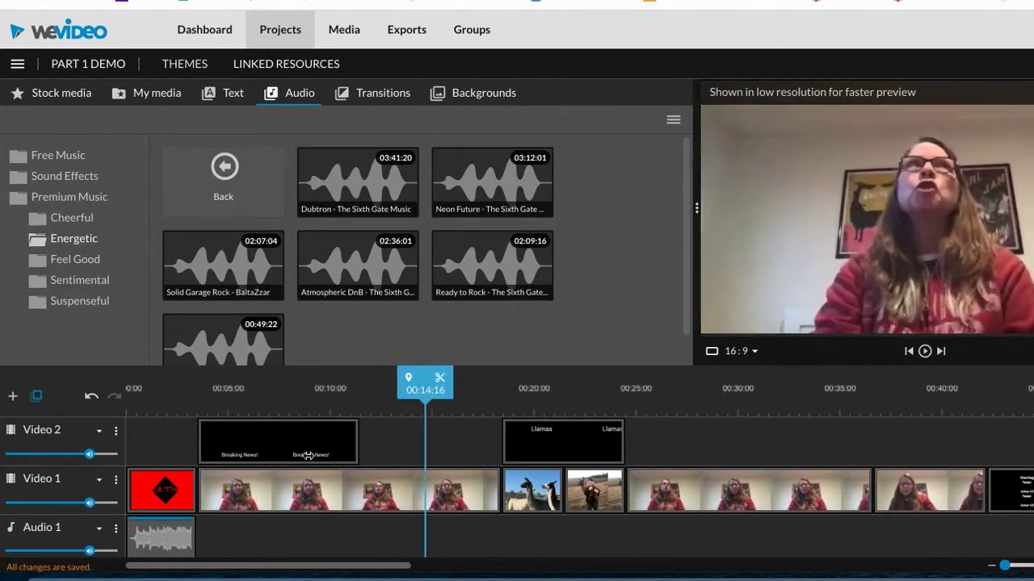
# Step: Extend the intro music clip's end to about 00:05:23 and fade its volume down to the end from a new keyframe before the middle
pyautogui.click(158, 549)
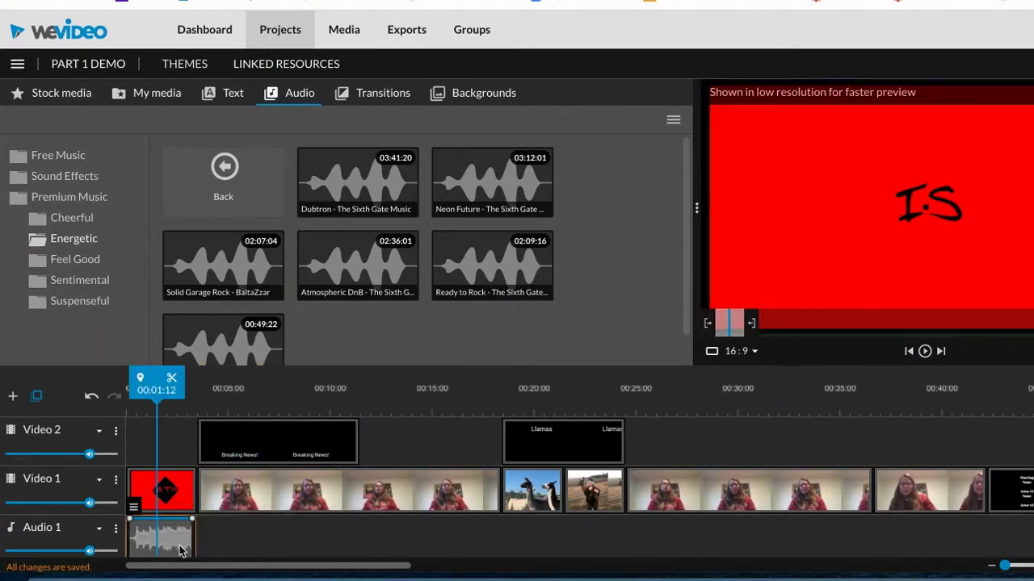
pyautogui.moveTo(192, 541); pyautogui.dragTo(244, 540)
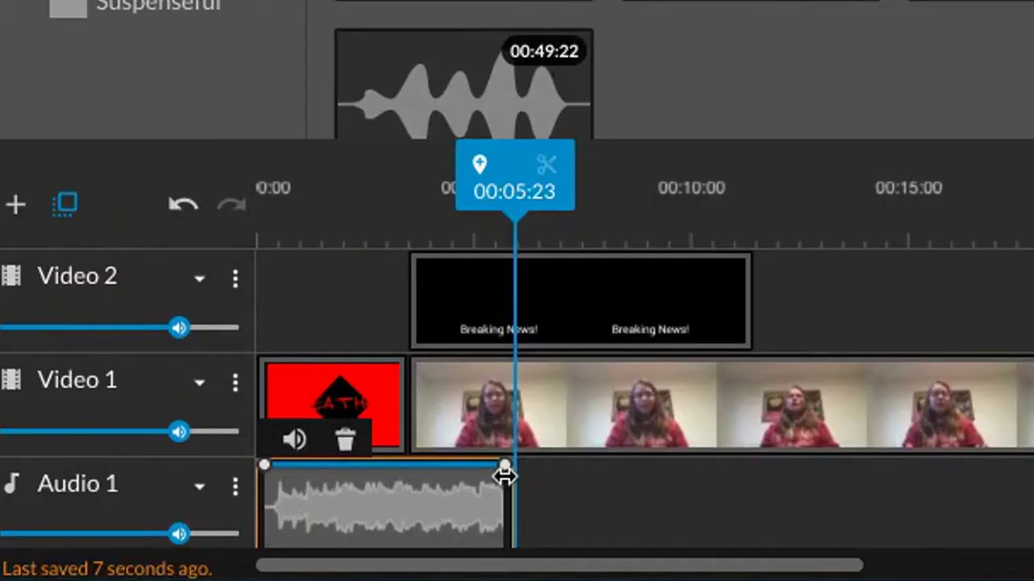
pyautogui.click(361, 465)
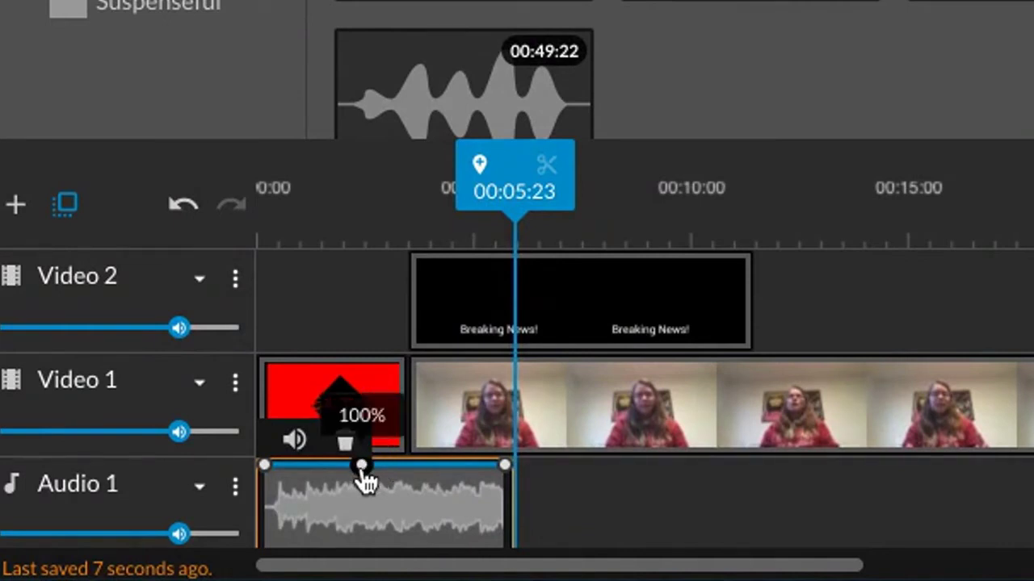
pyautogui.moveTo(510, 478)
pyautogui.moveTo(509, 478); pyautogui.dragTo(507, 569)
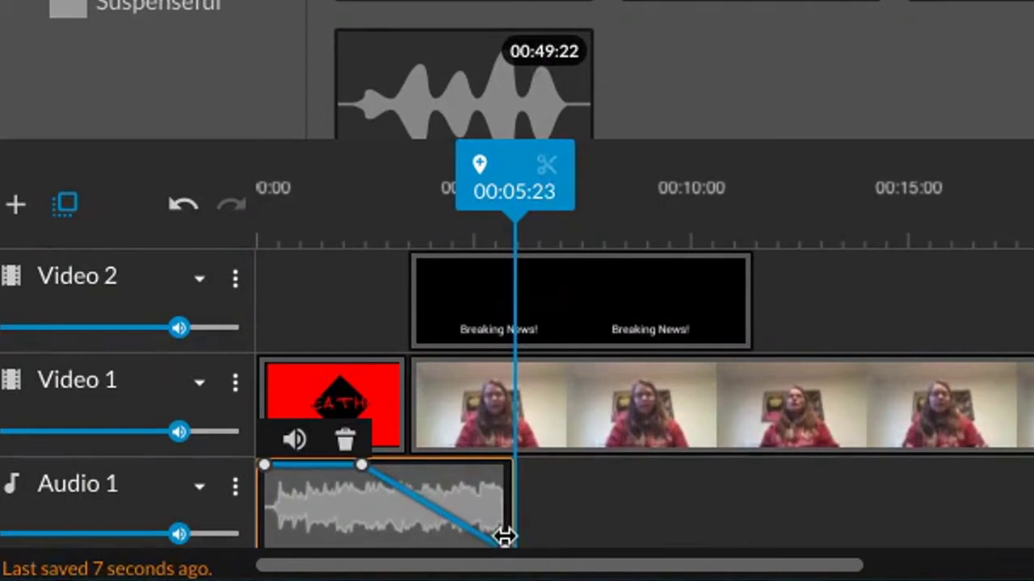
# Step: Play the timeline from the title clip to hear the intro music's fade-out
pyautogui.moveTo(491, 166); pyautogui.dragTo(321, 165)
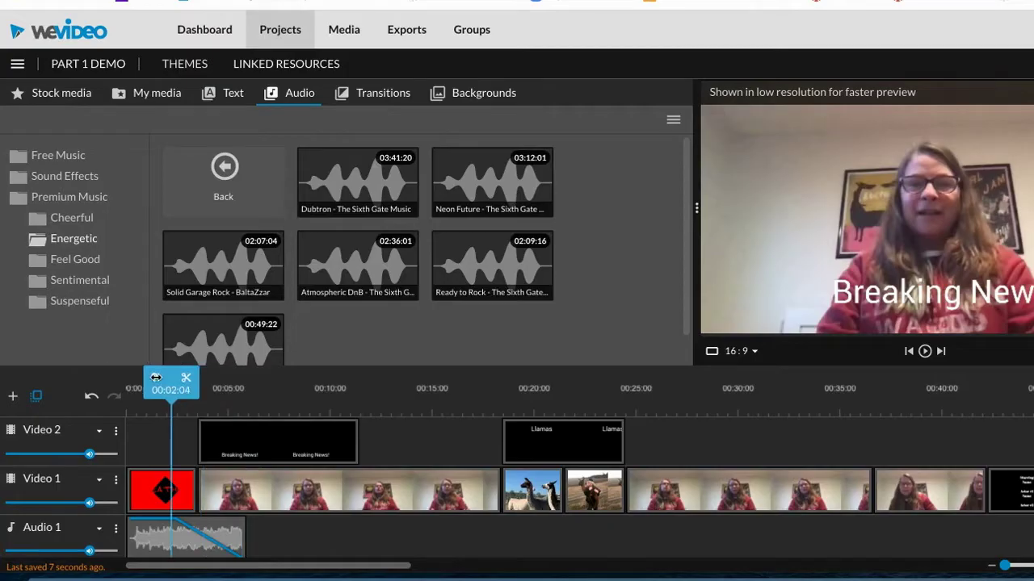
pyautogui.moveTo(156, 377); pyautogui.dragTo(153, 377)
pyautogui.click(925, 352)
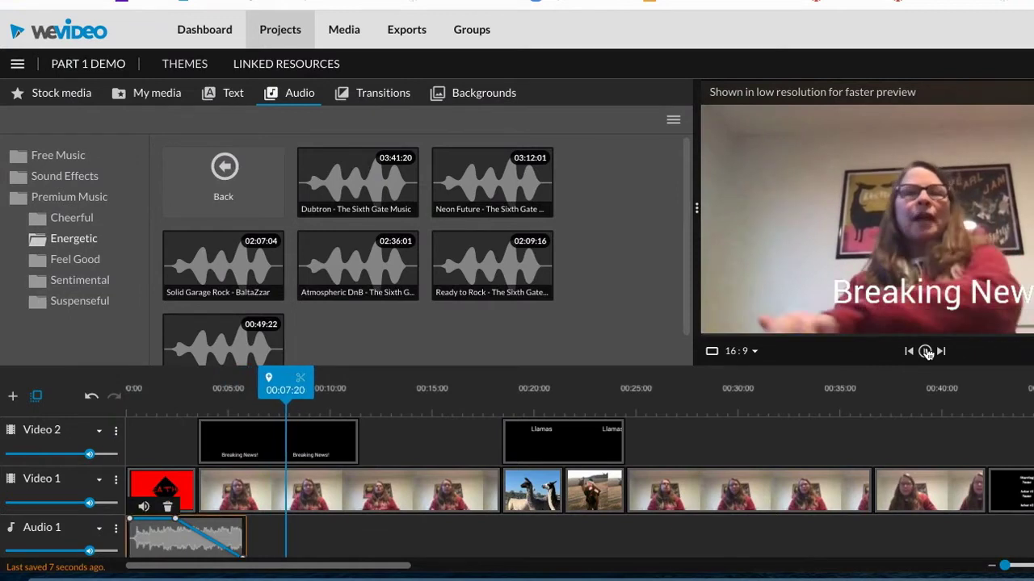
# Step: Place a second copy of the 00:49:22 track on Audio 1, starting at 00:11:12
pyautogui.hscroll(3, 1000, 484)
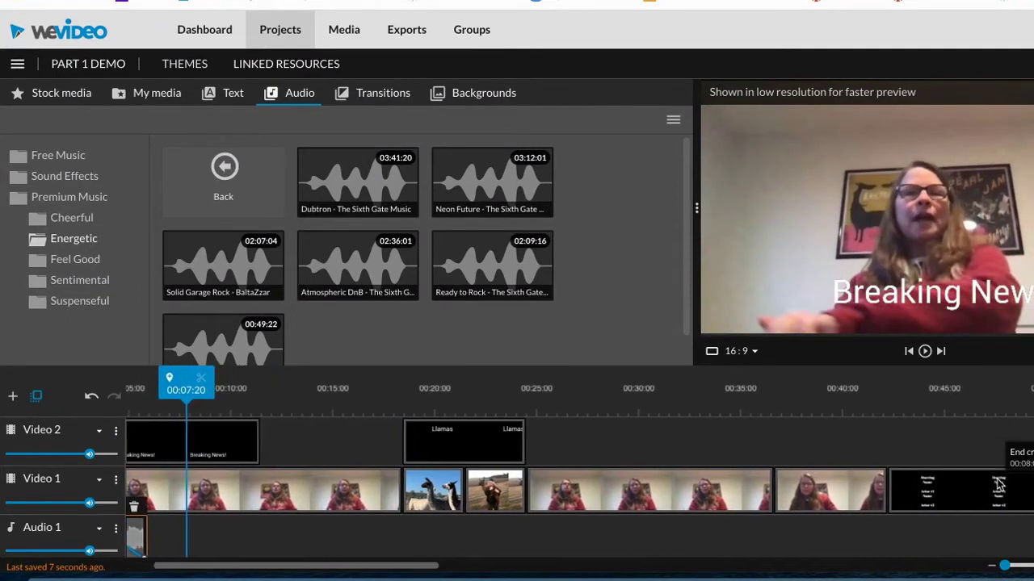
pyautogui.hscroll(-2, 1000, 485)
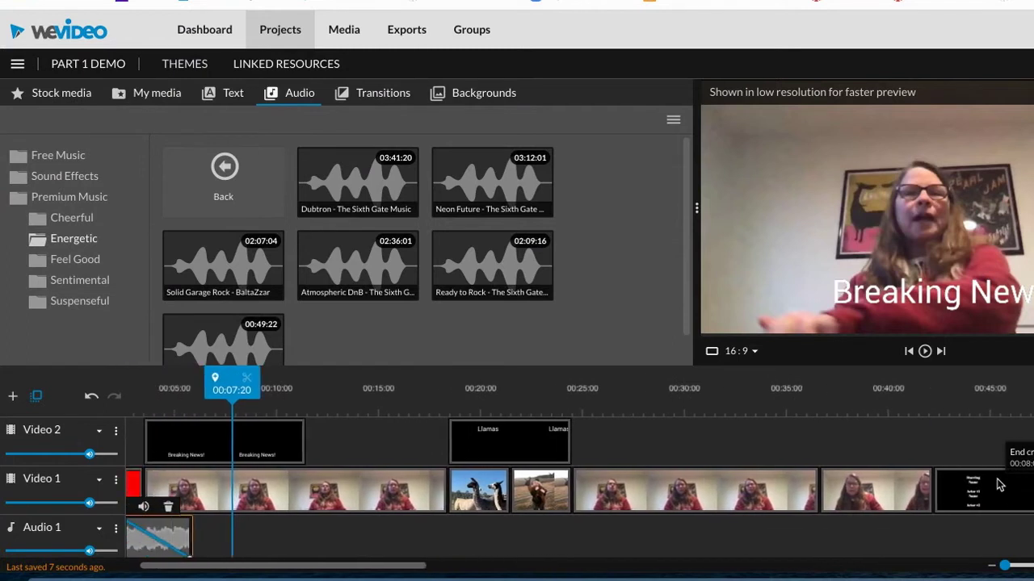
pyautogui.hscroll(1, 999, 485)
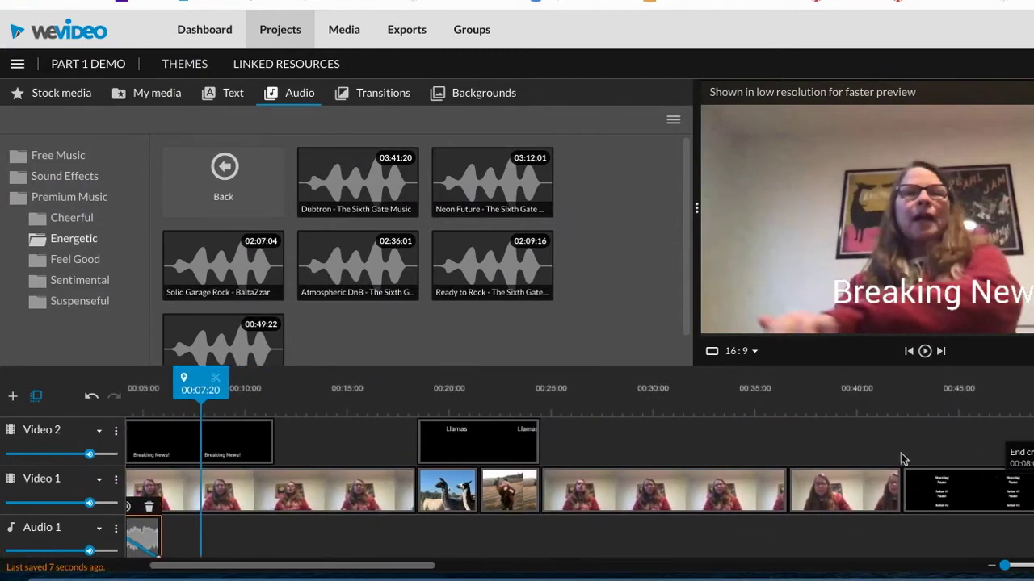
pyautogui.click(218, 336)
pyautogui.moveTo(218, 335); pyautogui.dragTo(312, 522)
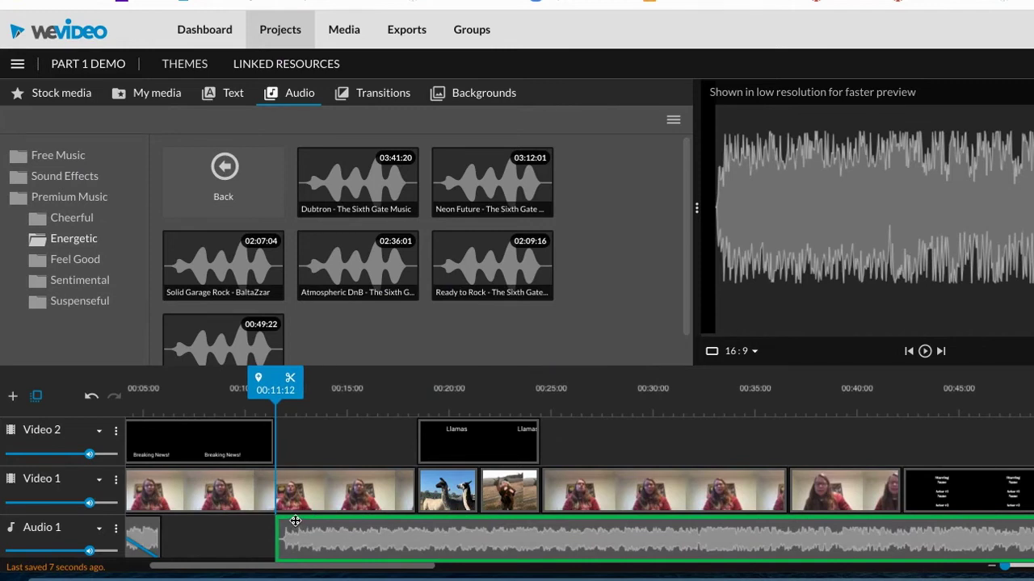
pyautogui.moveTo(295, 522); pyautogui.dragTo(295, 523)
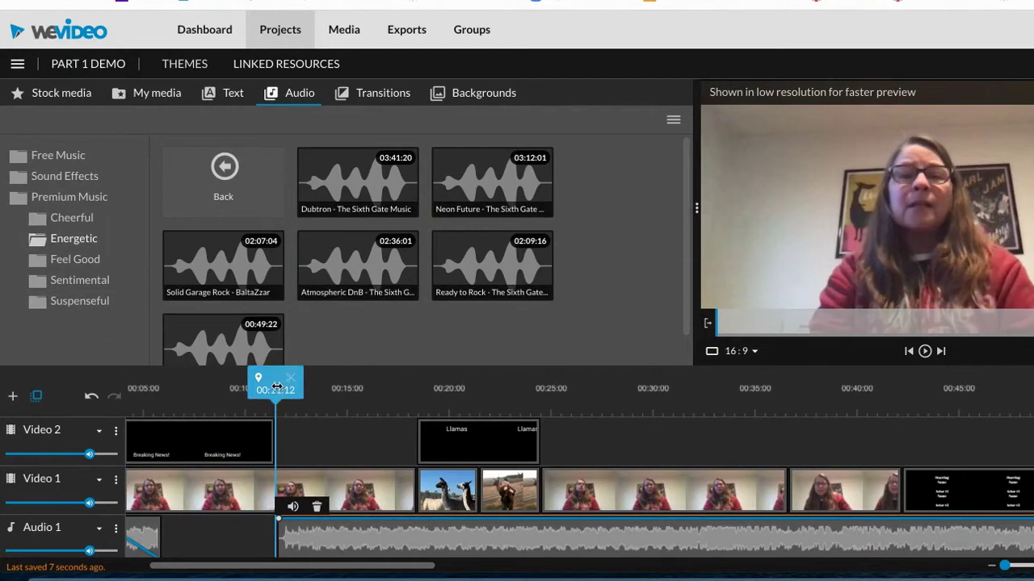
# Step: Split the second music clip at 00:37:03, remove its first part, and move the rest to start at 00:26:00 and end with the end credits
pyautogui.moveTo(276, 388); pyautogui.dragTo(812, 420)
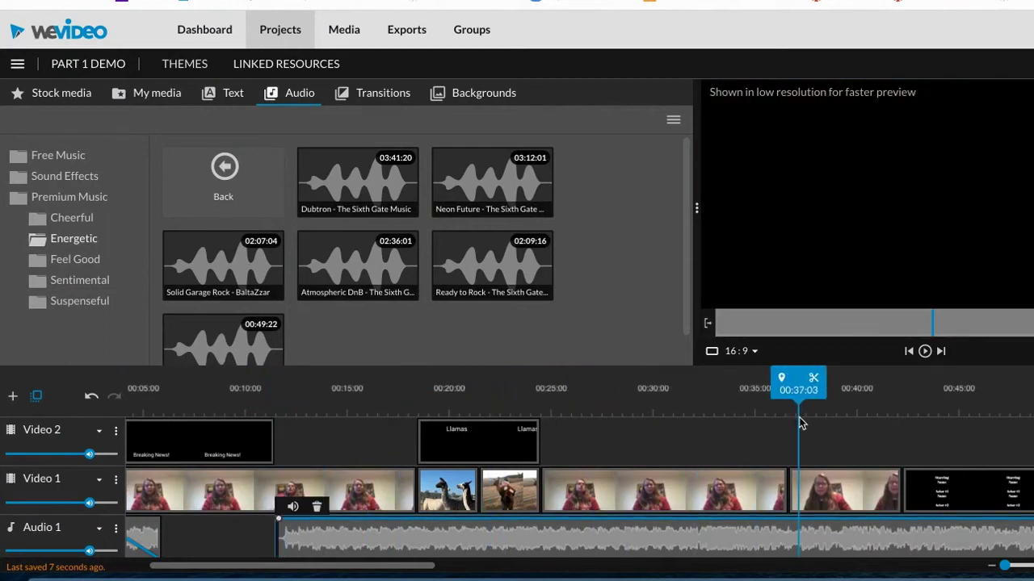
pyautogui.click(814, 379)
pyautogui.moveTo(364, 533); pyautogui.dragTo(657, 536)
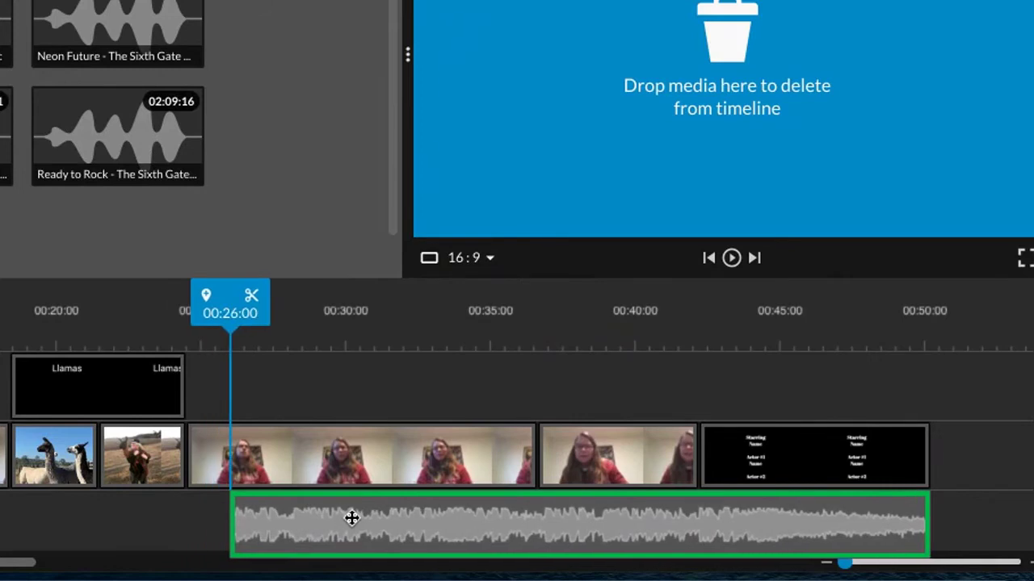
pyautogui.moveTo(352, 517); pyautogui.dragTo(354, 519)
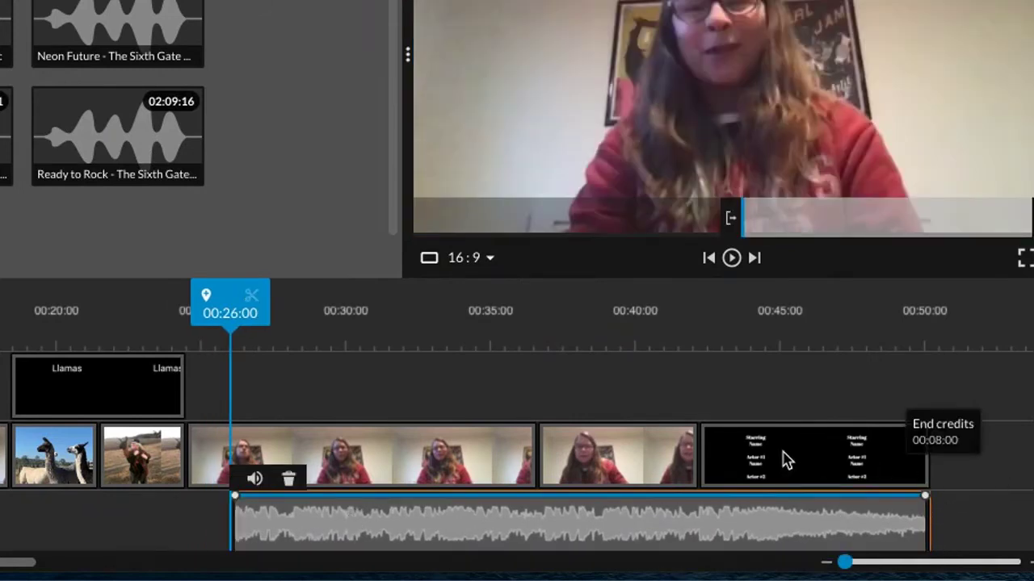
# Step: Trim the end-credits music clip to start at about 00:39:24 and fade its volume up from its start to a new keyframe at about 00:43:00
pyautogui.moveTo(233, 523); pyautogui.dragTo(638, 530)
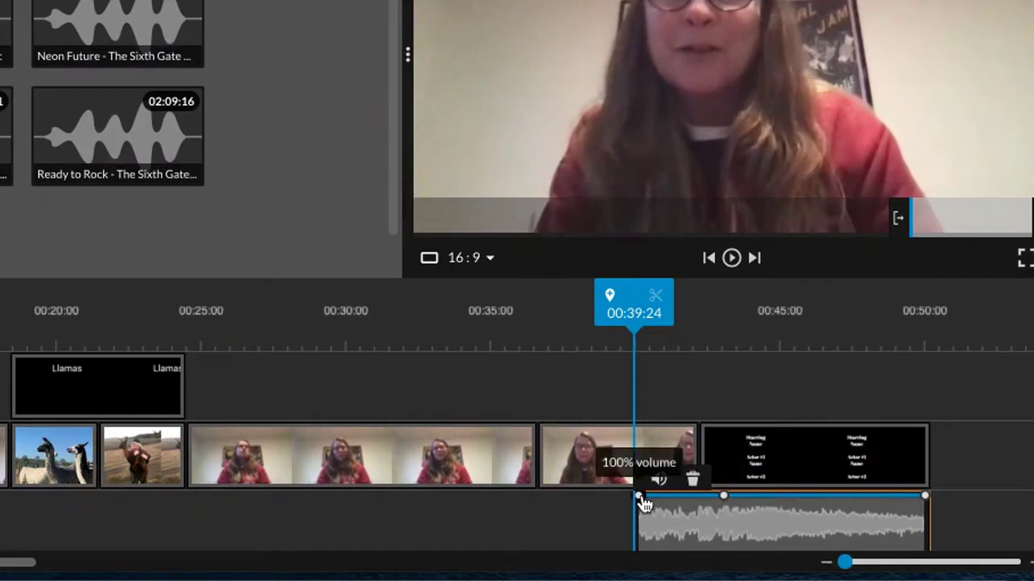
pyautogui.moveTo(639, 496); pyautogui.dragTo(640, 557)
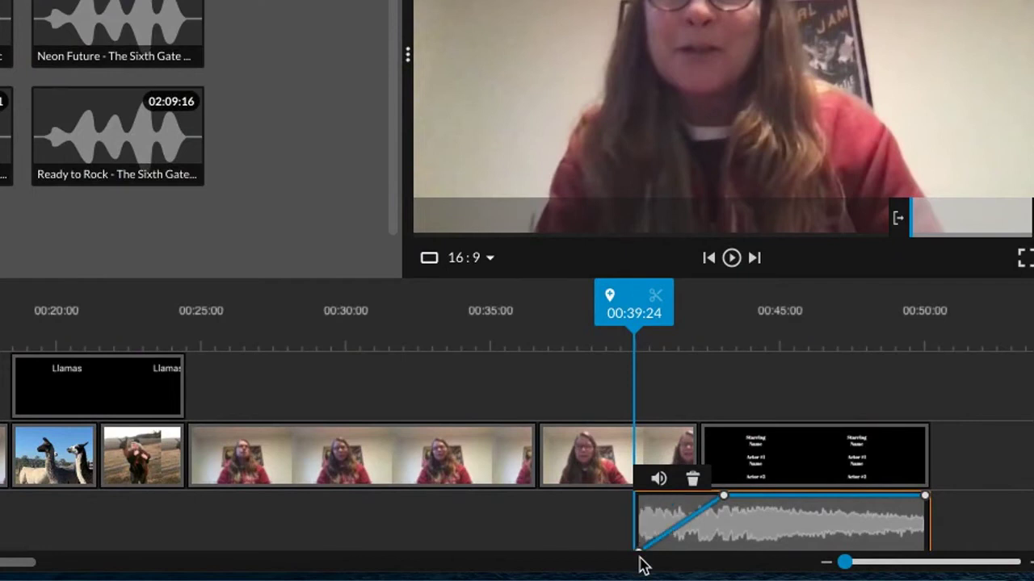
# Step: Play the timeline from 00:37:01 through the end credits to hear the closing music's fade-in
pyautogui.moveTo(634, 325); pyautogui.dragTo(549, 302)
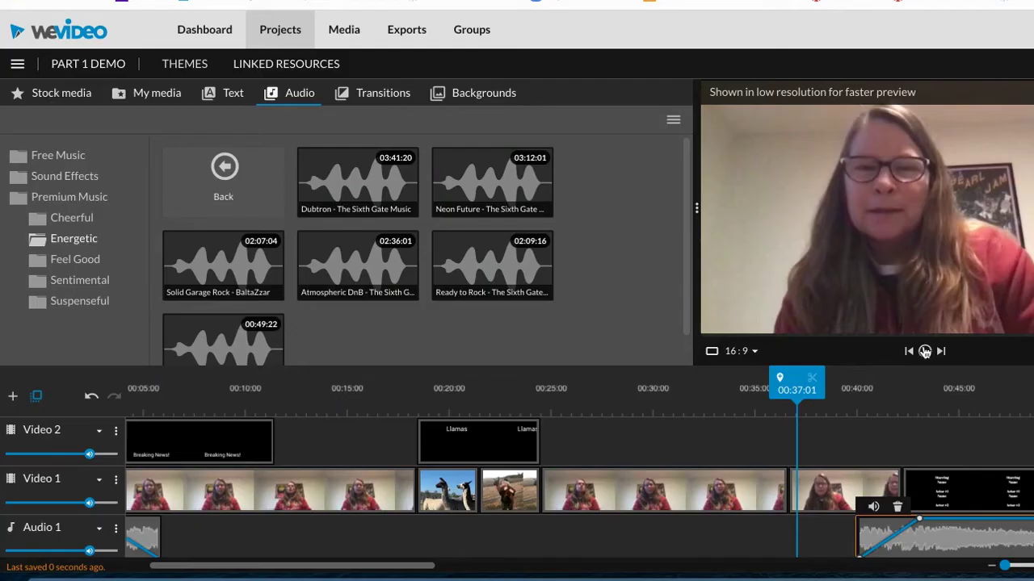
pyautogui.click(925, 351)
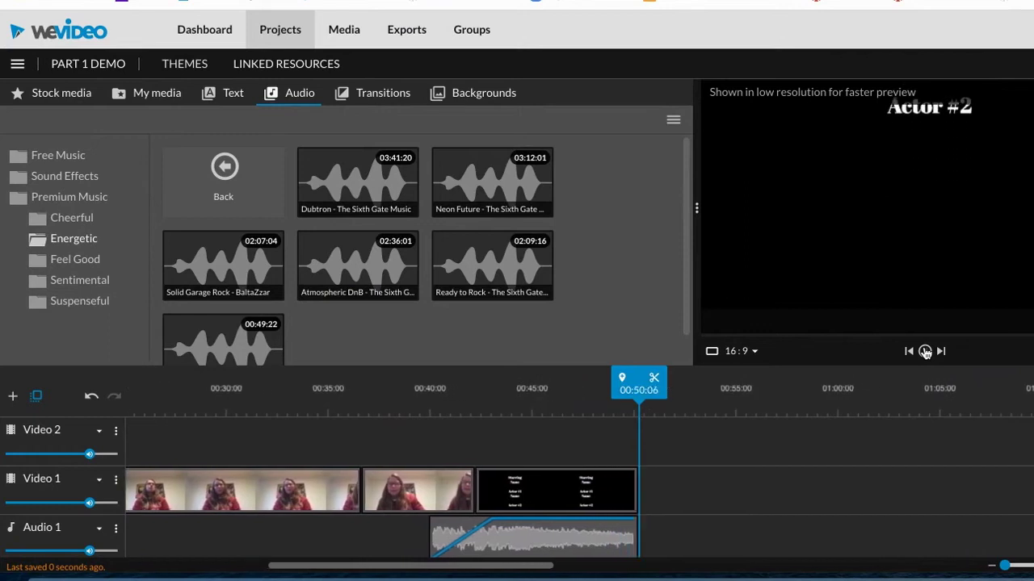
pyautogui.click(925, 351)
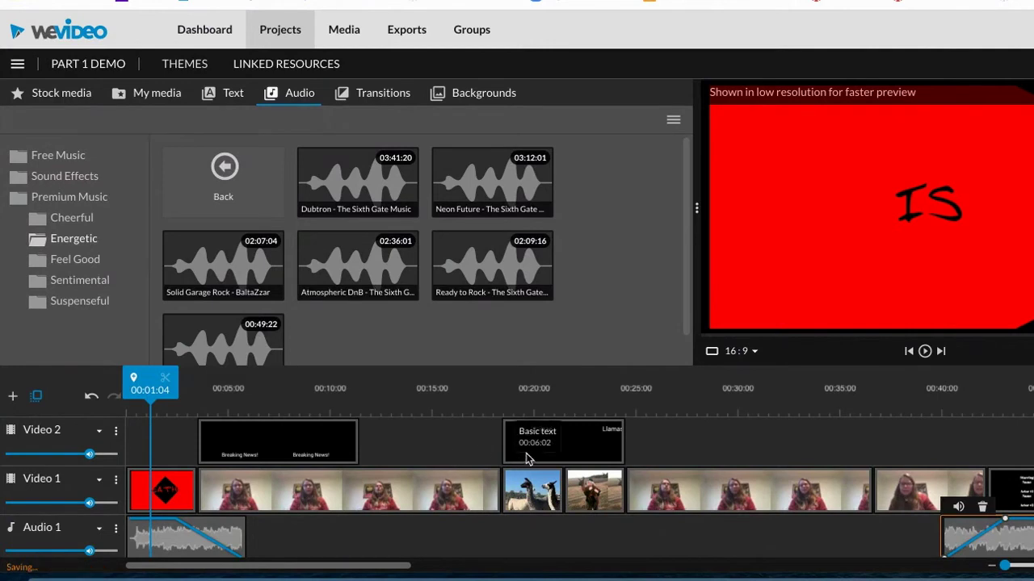
# Step: Play the timeline from 00:16:20 into the llama photos to check how that section sounds
pyautogui.click(525, 483)
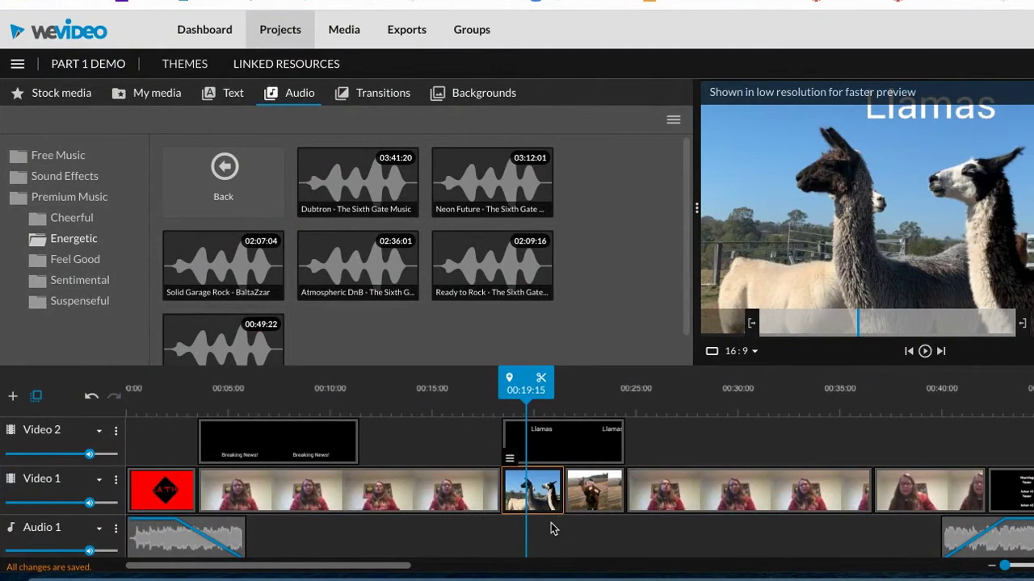
pyautogui.click(469, 494)
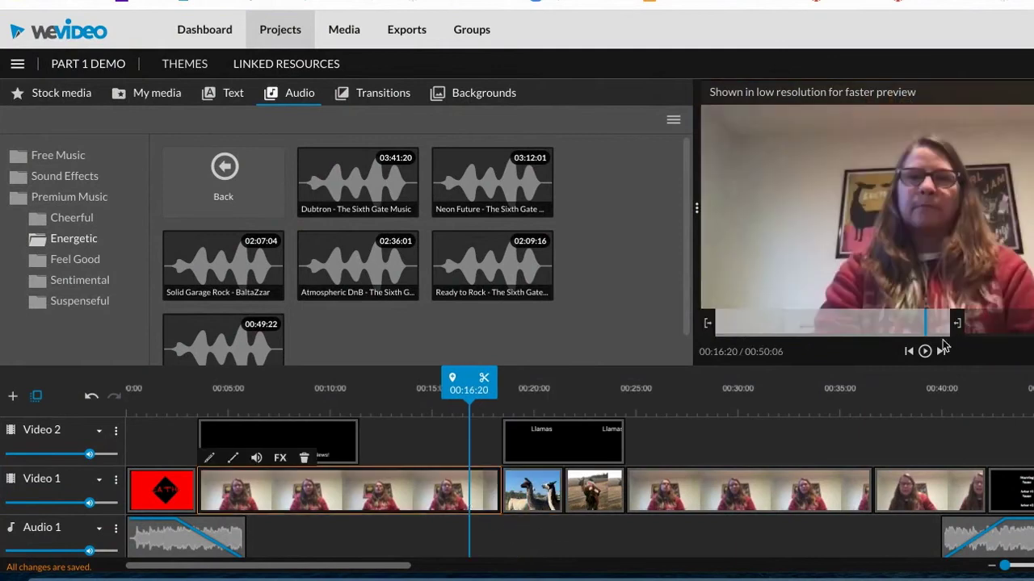
pyautogui.click(927, 352)
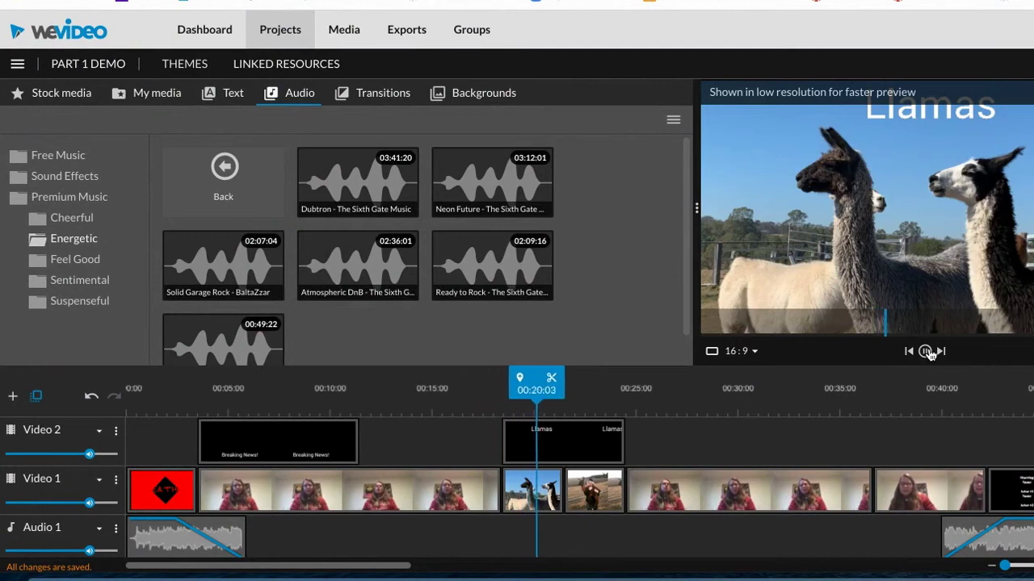
pyautogui.click(927, 352)
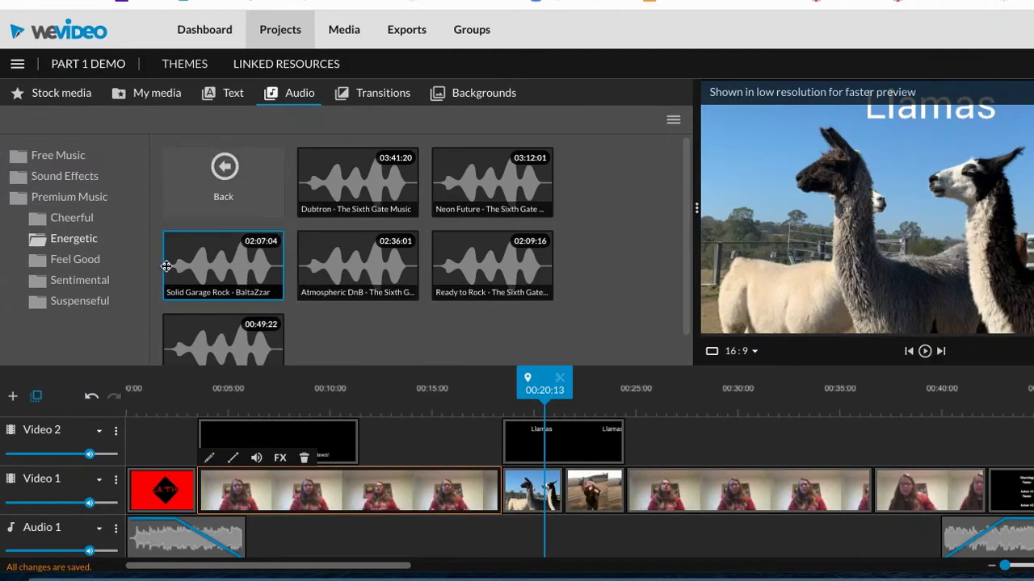
# Step: Preview the Hot Summer Drive track from the Cheerful premium music
pyautogui.click(85, 222)
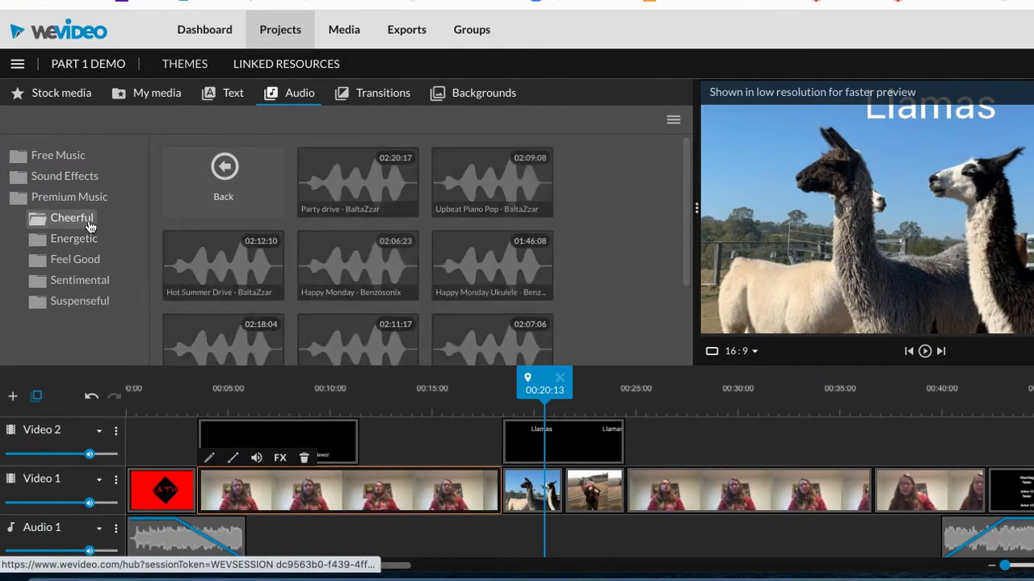
pyautogui.click(217, 271)
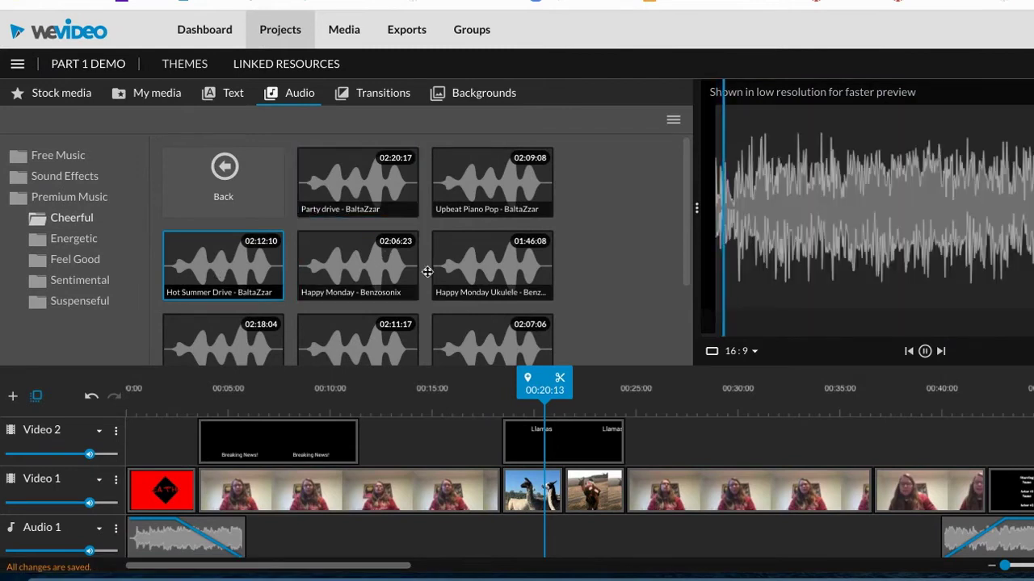
pyautogui.click(925, 351)
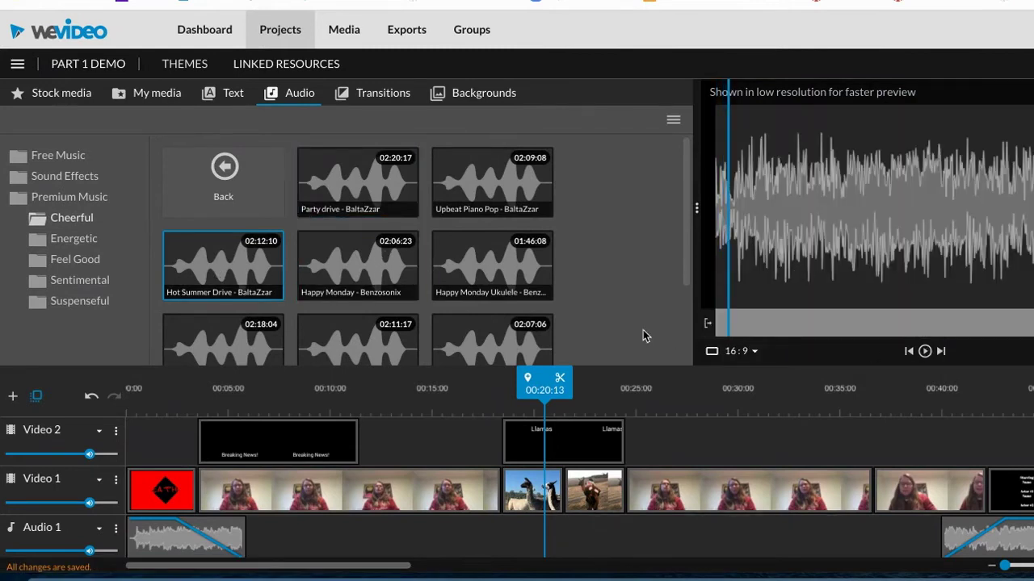
# Step: Add Hot Summer Drive to Audio 1 after the intro music, trimmed to fit, and shorten it to span the two llama photos, ending at 00:24:13
pyautogui.moveTo(245, 280); pyautogui.dragTo(272, 545)
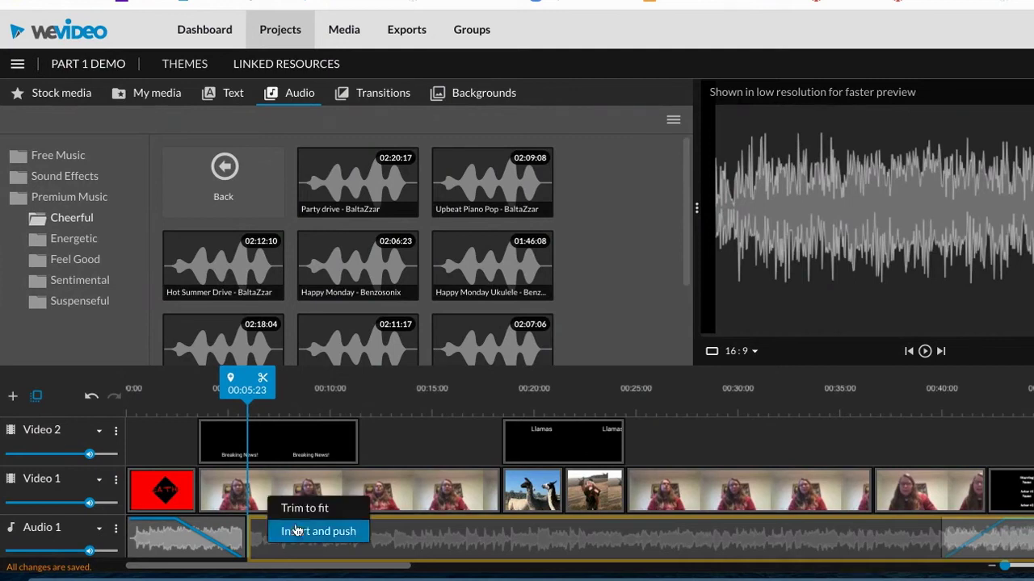
pyautogui.click(304, 505)
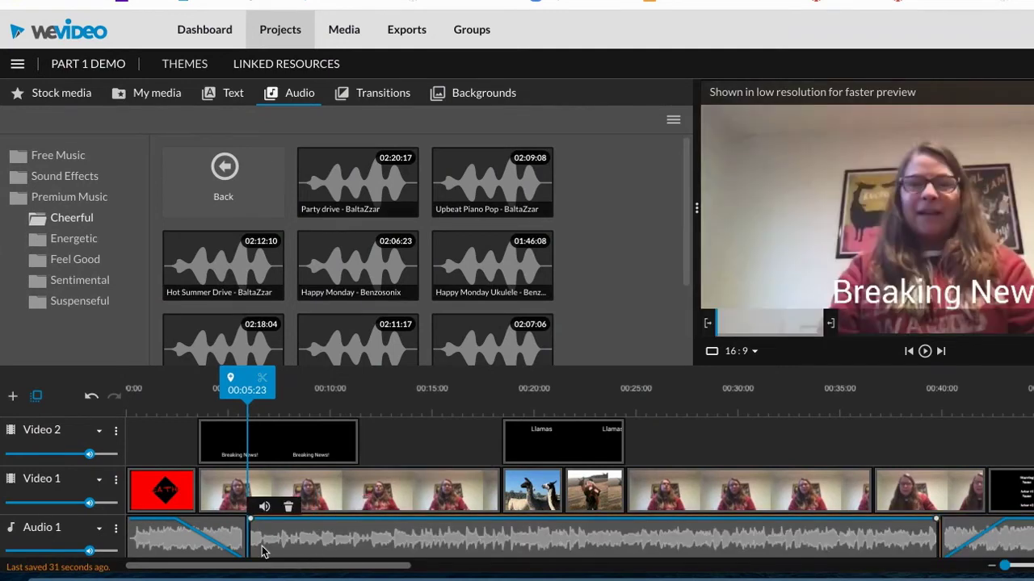
pyautogui.moveTo(251, 541); pyautogui.dragTo(502, 544)
pyautogui.moveTo(938, 548); pyautogui.dragTo(624, 546)
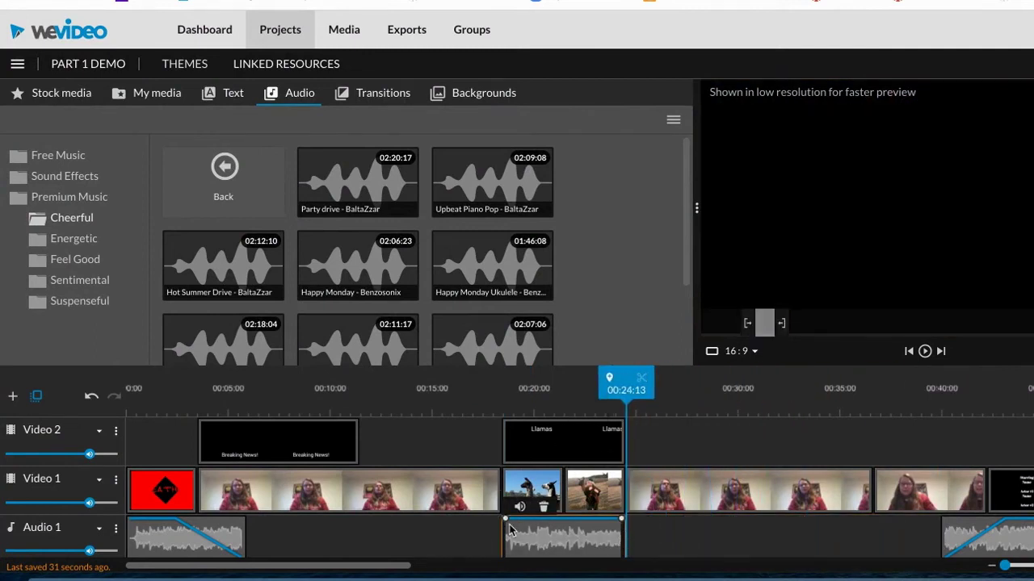
# Step: Play the timeline from 00:16:12 past the llama photos to hear the new music clip
pyautogui.click(539, 450)
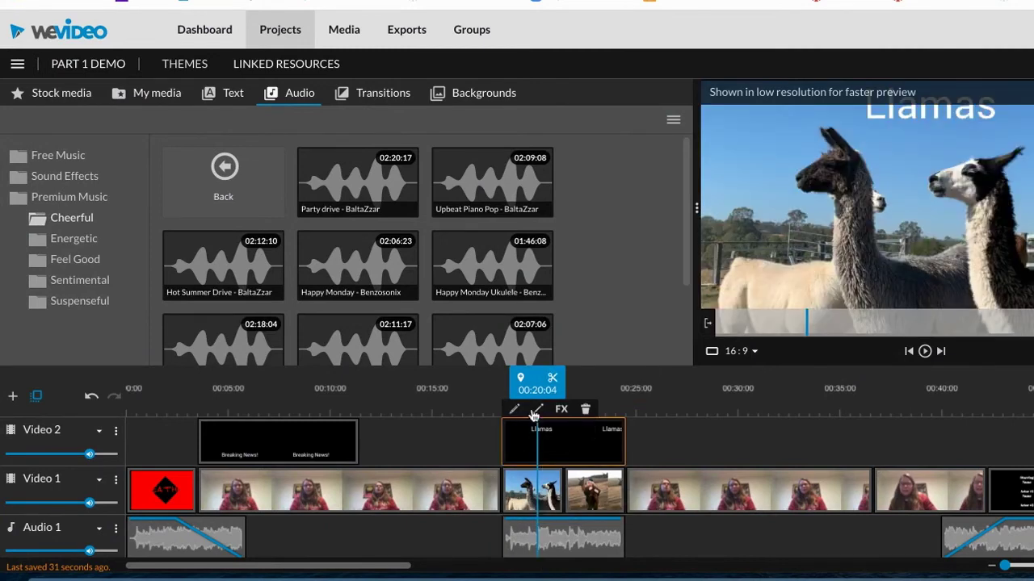
pyautogui.moveTo(533, 415); pyautogui.dragTo(462, 415)
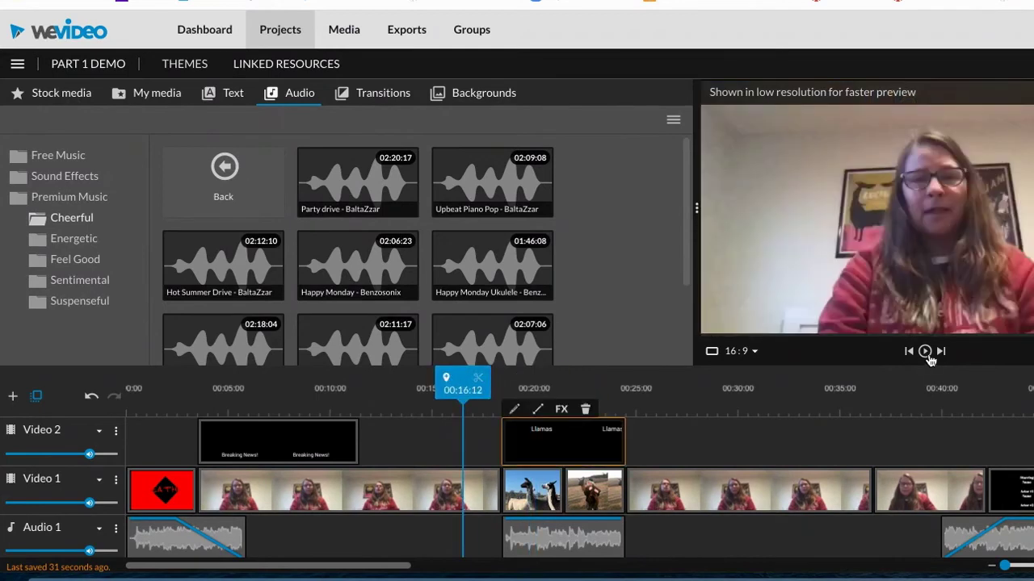
pyautogui.click(925, 353)
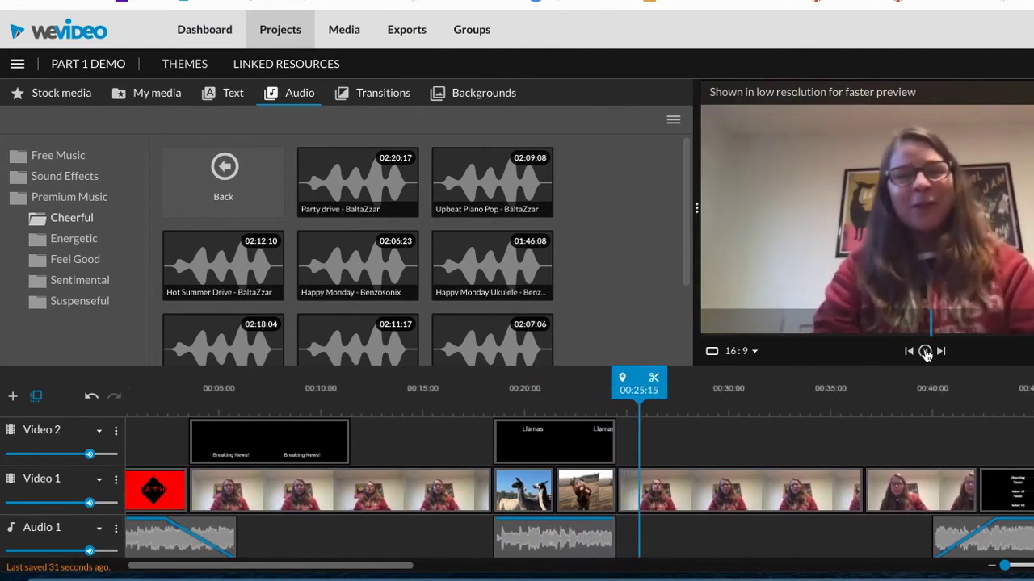
pyautogui.click(926, 352)
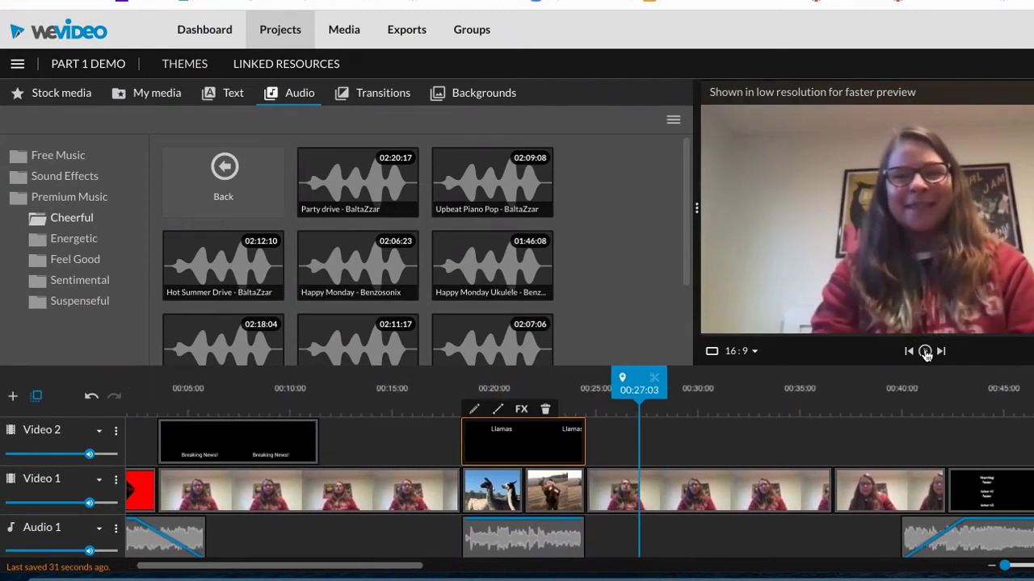
# Step: Review the music clips along Audio 1 and play the video from 00:00:00
pyautogui.hscroll(-2, 587, 466)
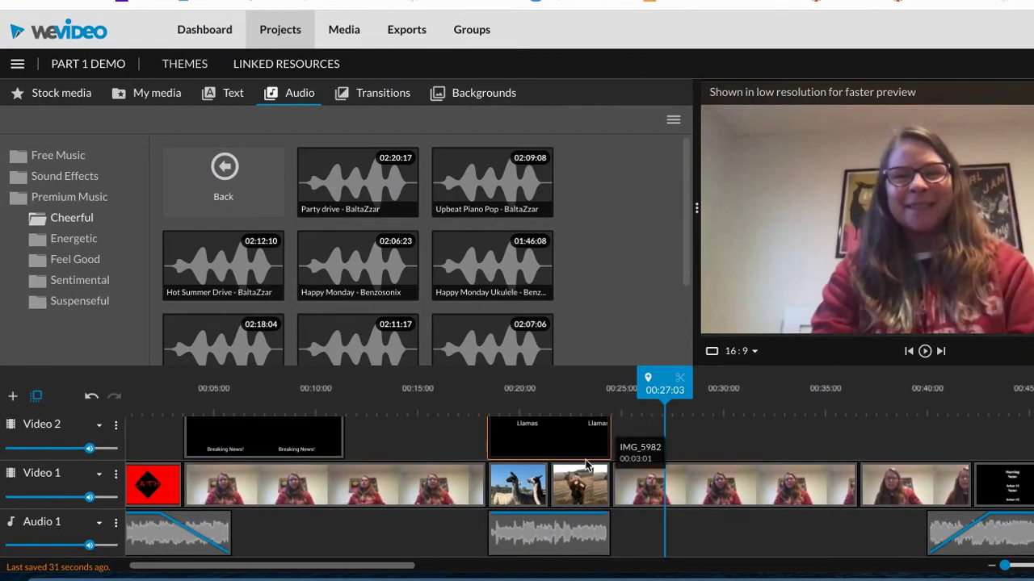
pyautogui.hscroll(-1, 537, 503)
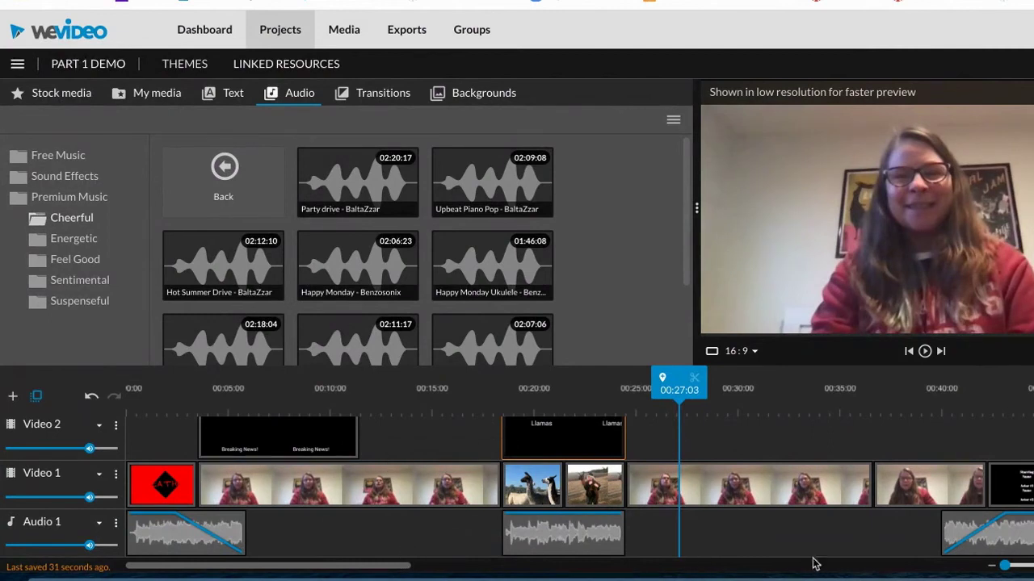
pyautogui.hscroll(6, 814, 546)
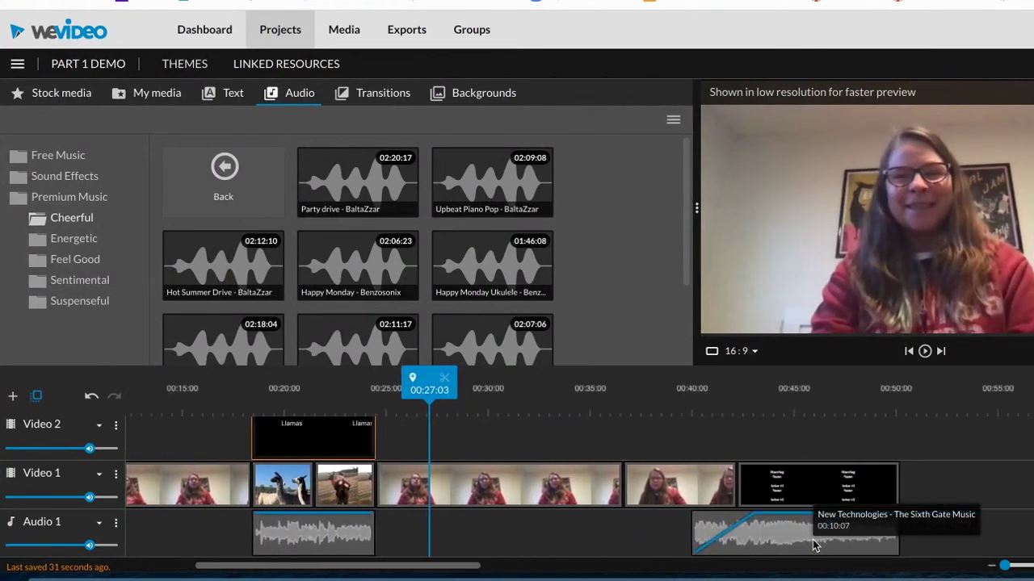
pyautogui.hscroll(-6, 814, 546)
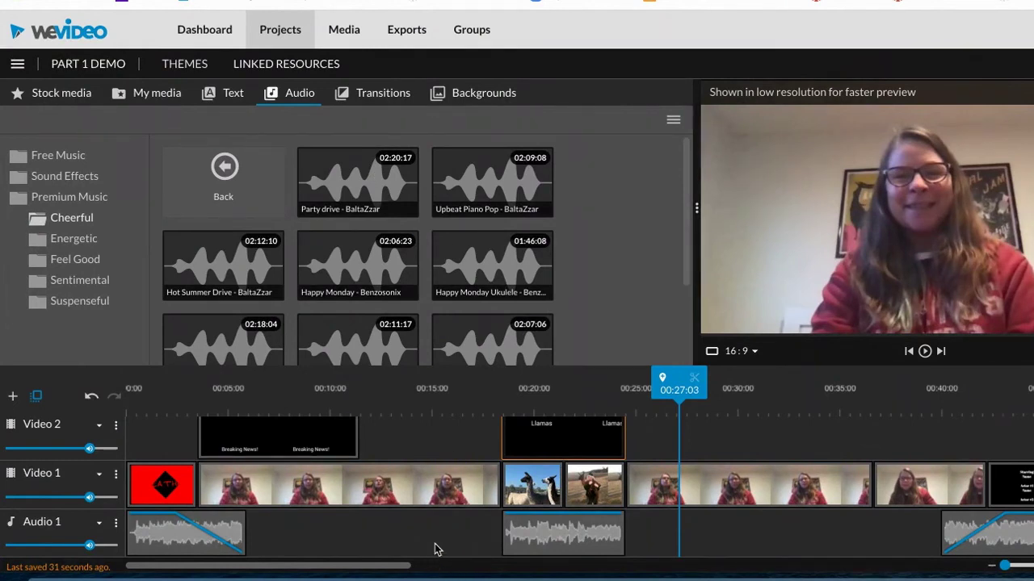
pyautogui.moveTo(677, 418); pyautogui.dragTo(87, 391)
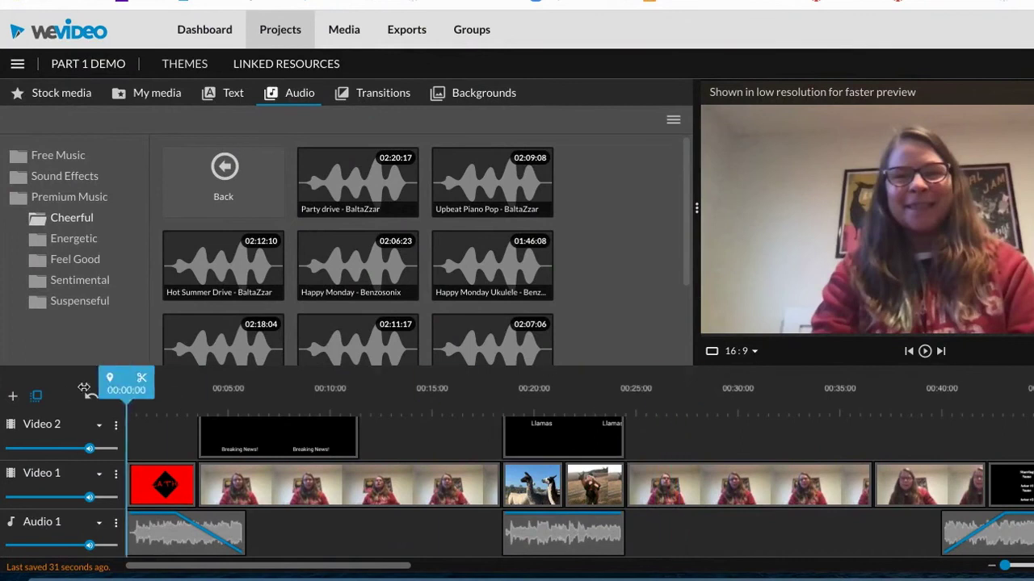
pyautogui.click(925, 352)
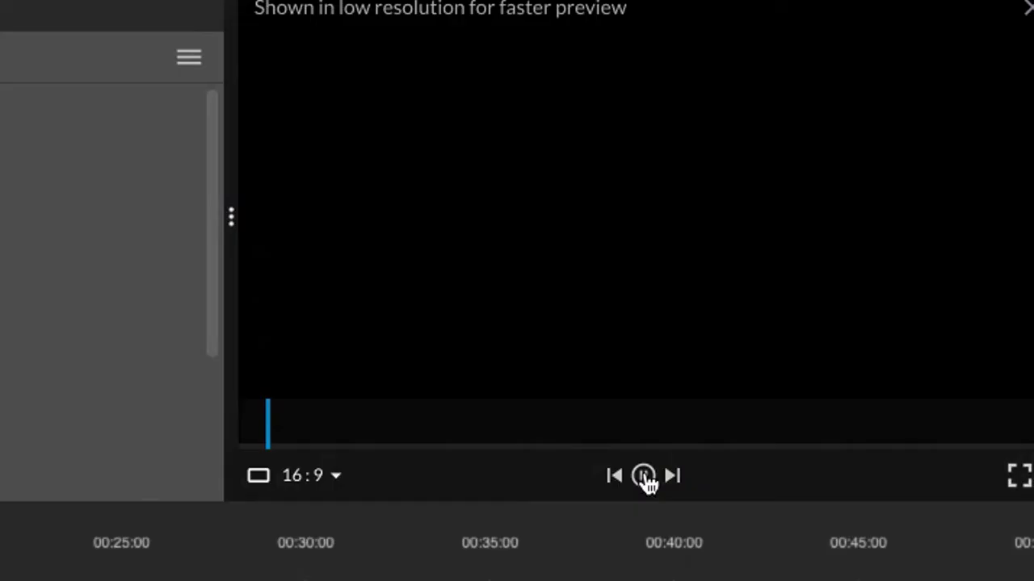